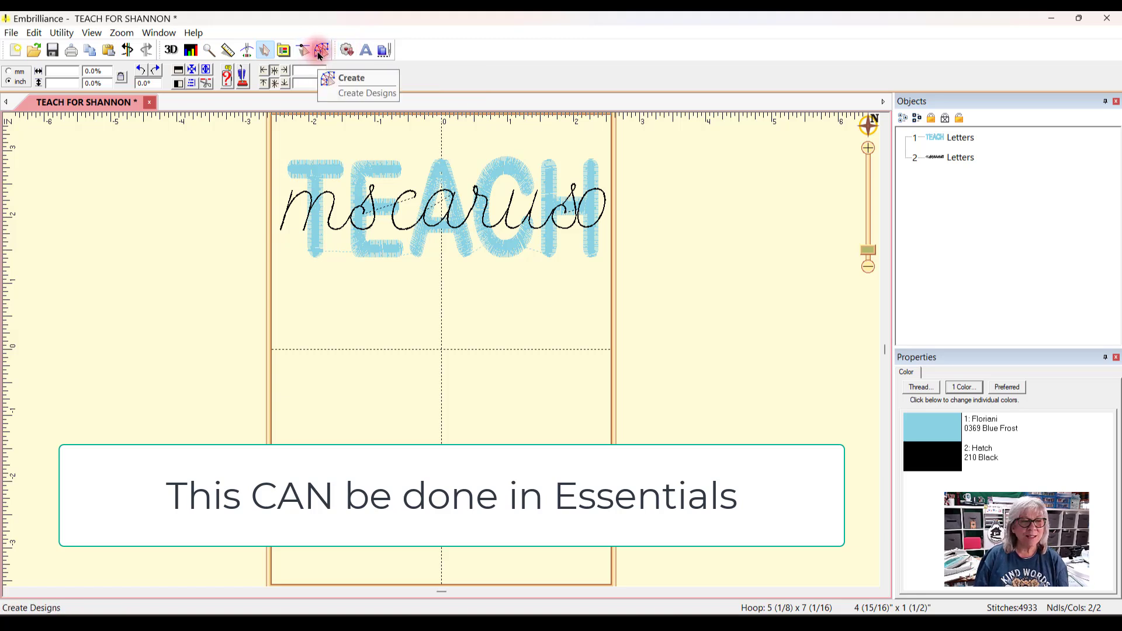
Enable design creation and add a new lettering object reading TEACHER in capitals.
left_click(320, 51)
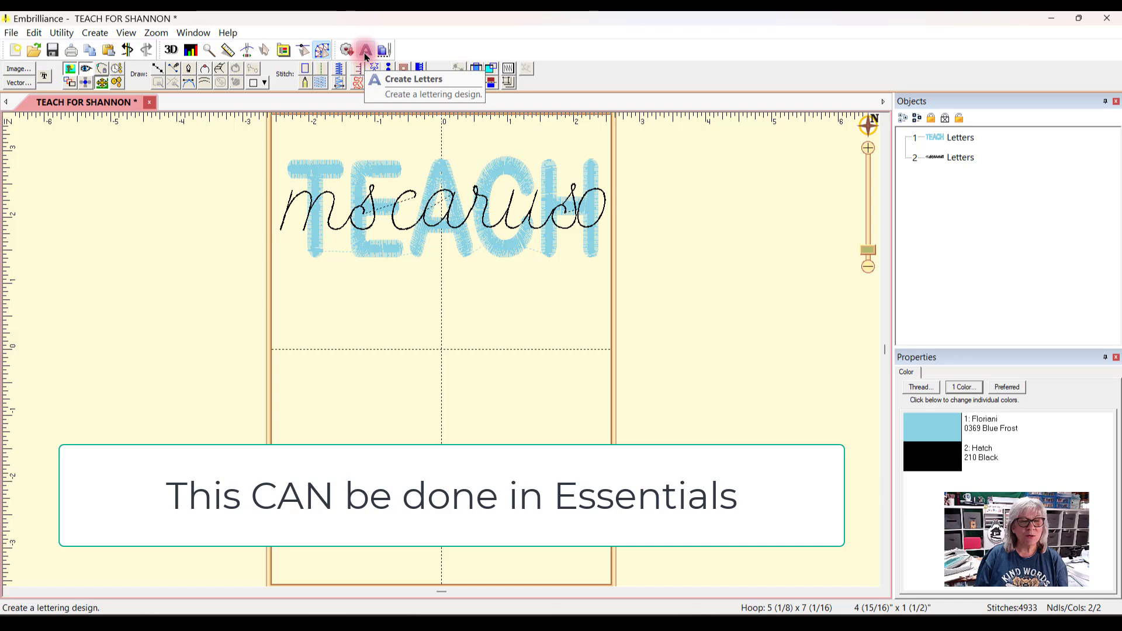
left_click(322, 51)
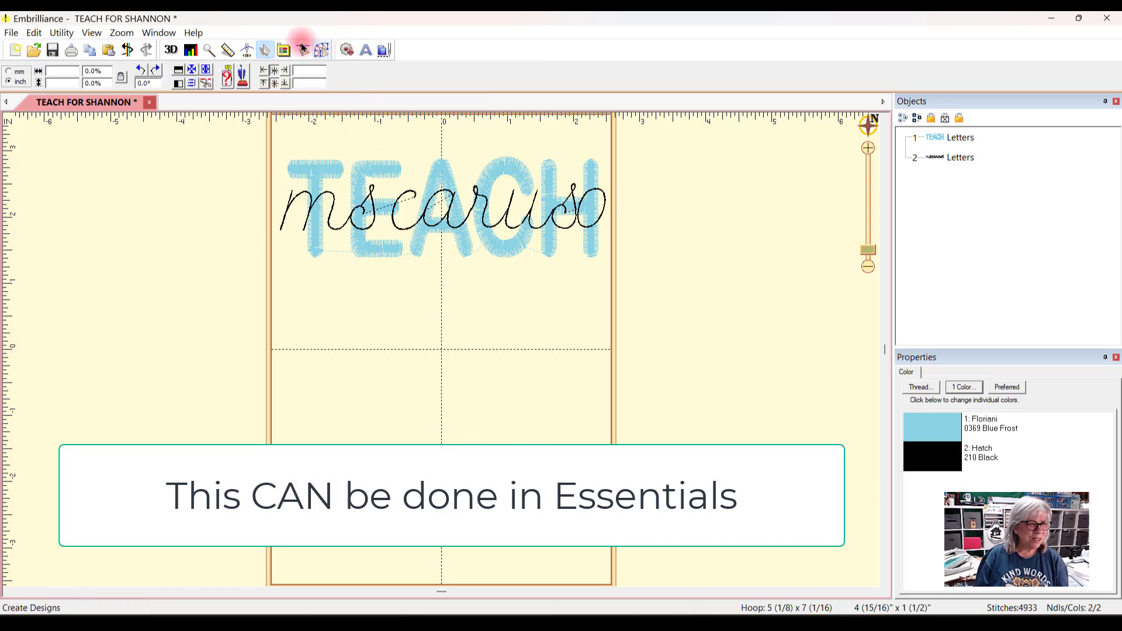
left_click(321, 51)
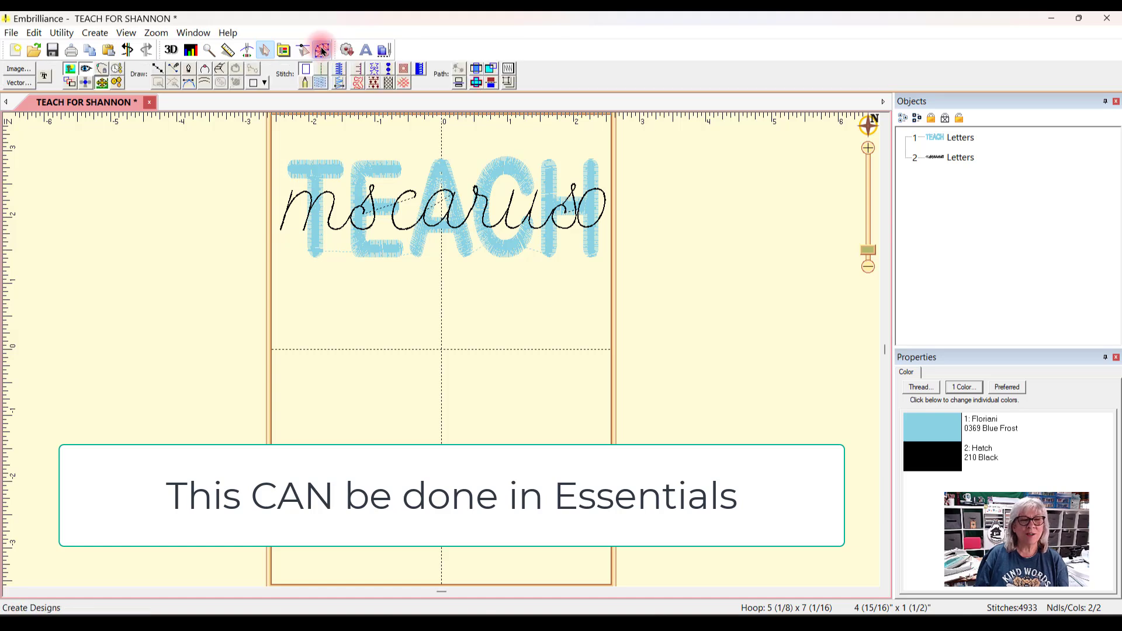
left_click(365, 50)
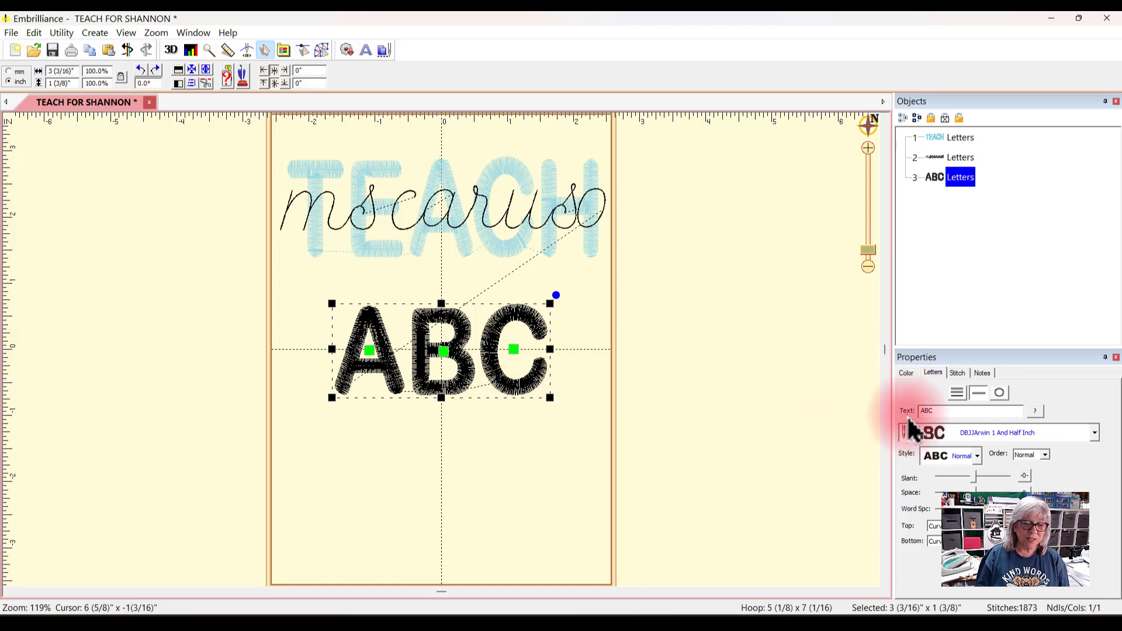
double_click(927, 410)
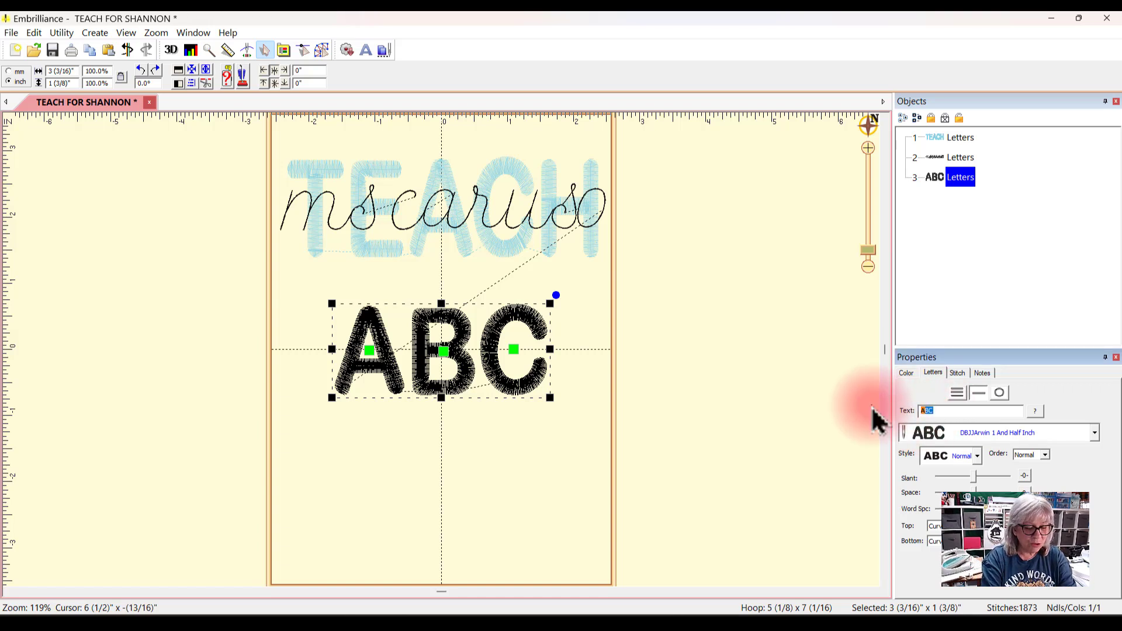
type("tea")
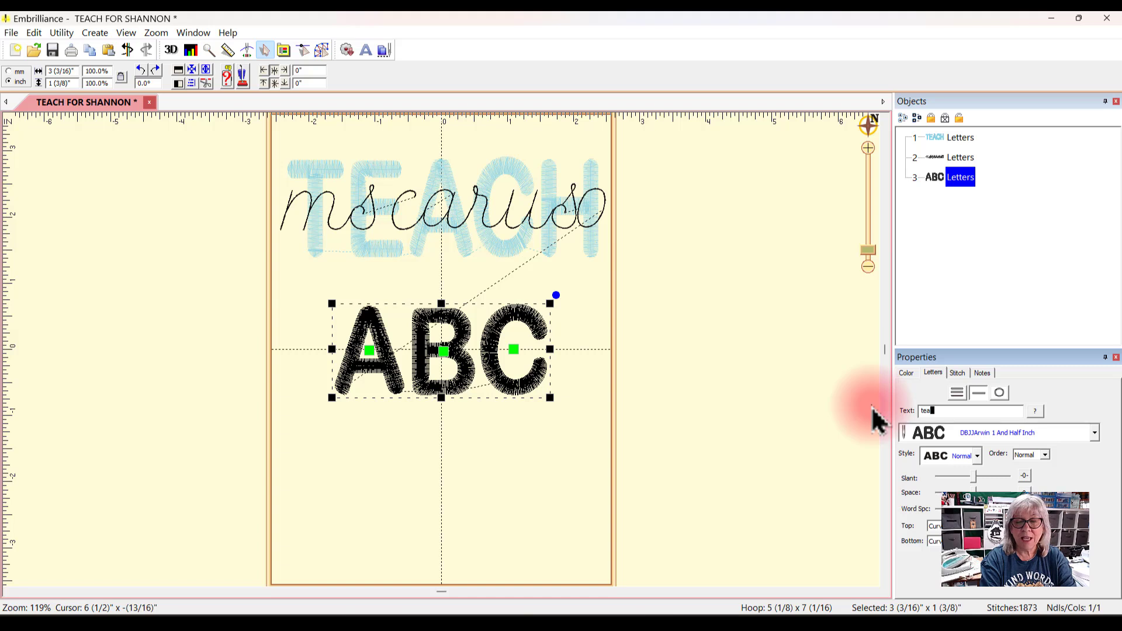
type("cher")
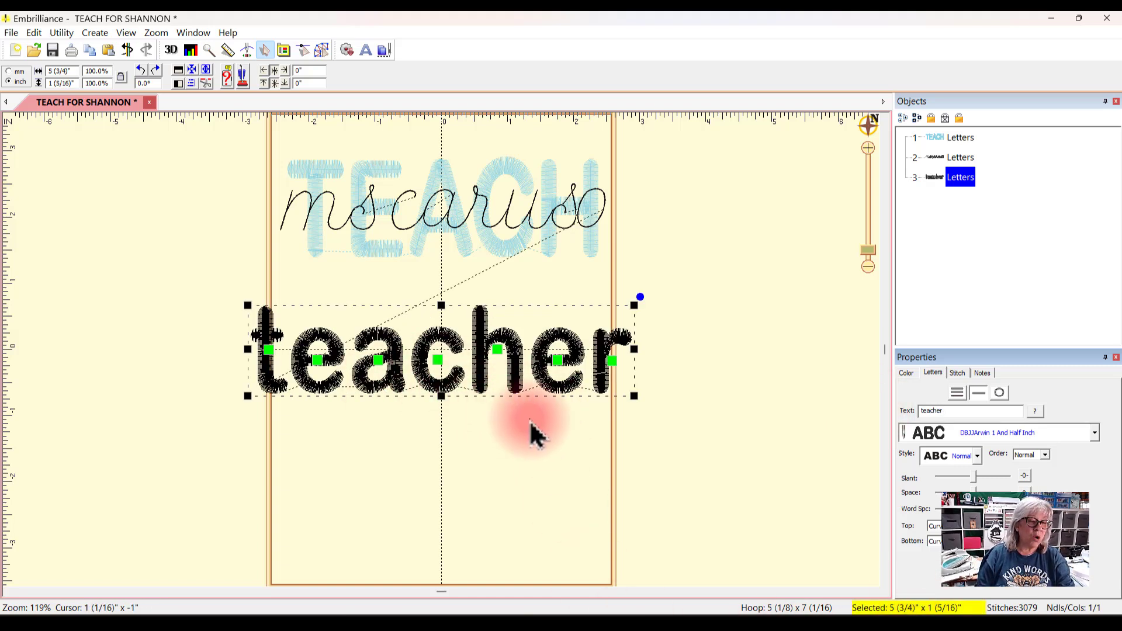
left_click_drag(948, 410, 904, 405)
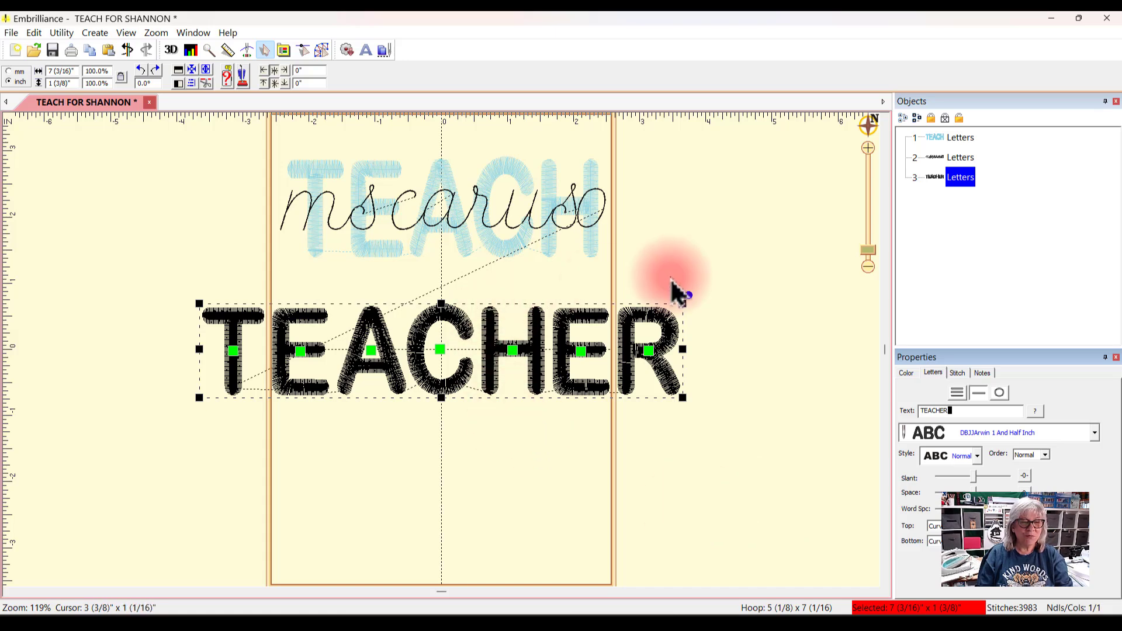
Move the TEACH lettering with its script name outside the hoop and rotate the TEACHER lettering about 90° counterclockwise to stand vertically.
left_click_drag(673, 270, 231, 146)
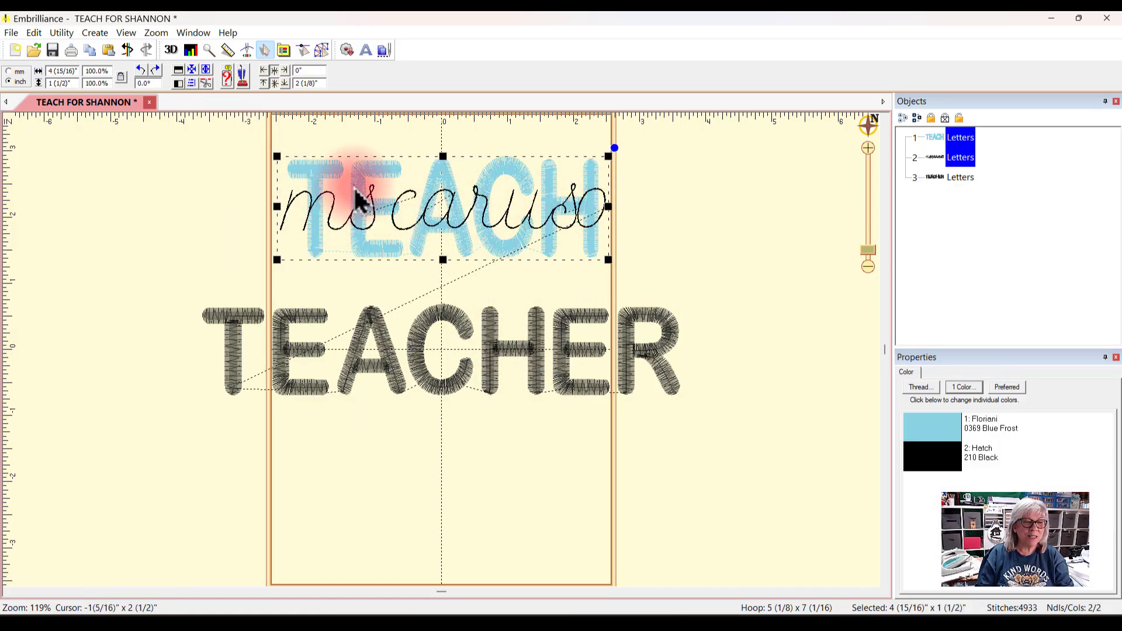
left_click_drag(351, 189, 2, 204)
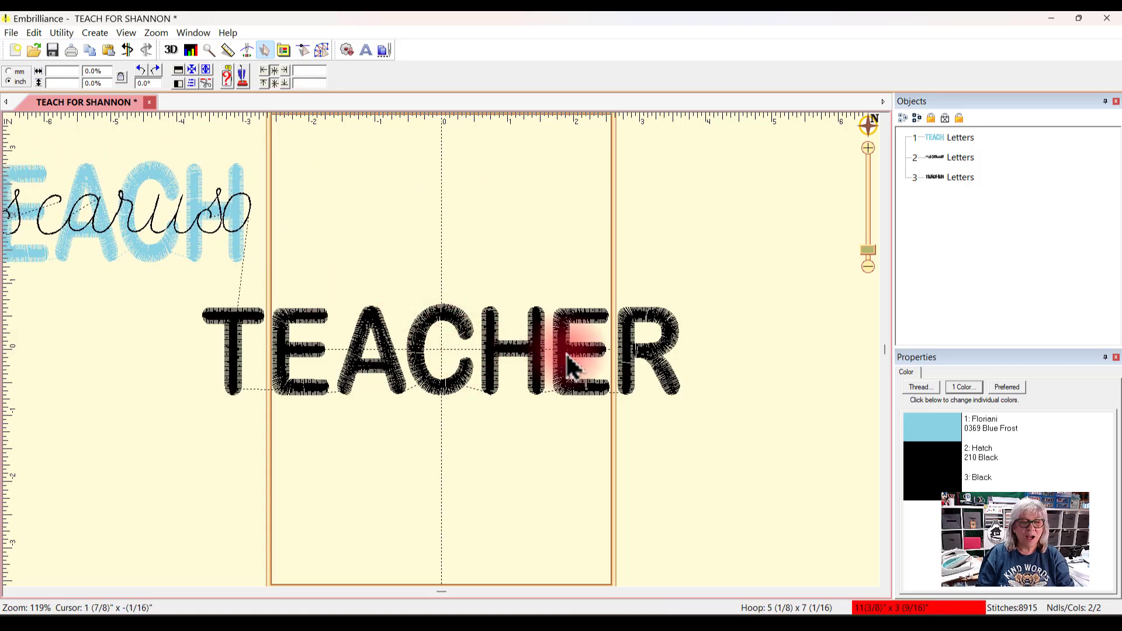
left_click(592, 351)
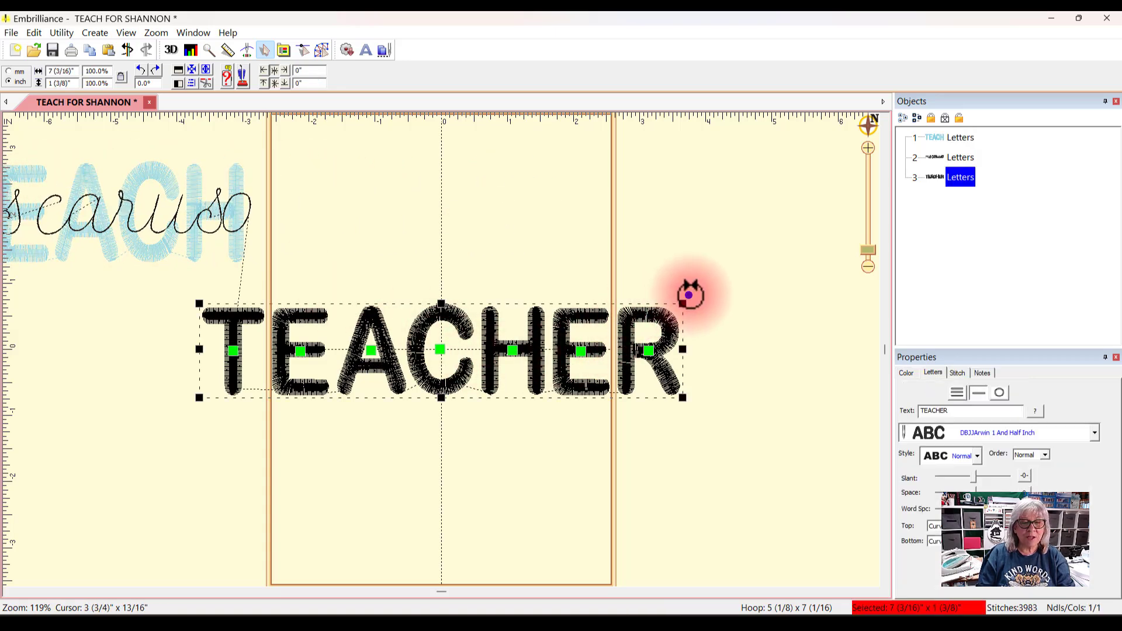
left_click_drag(688, 294, 409, 201)
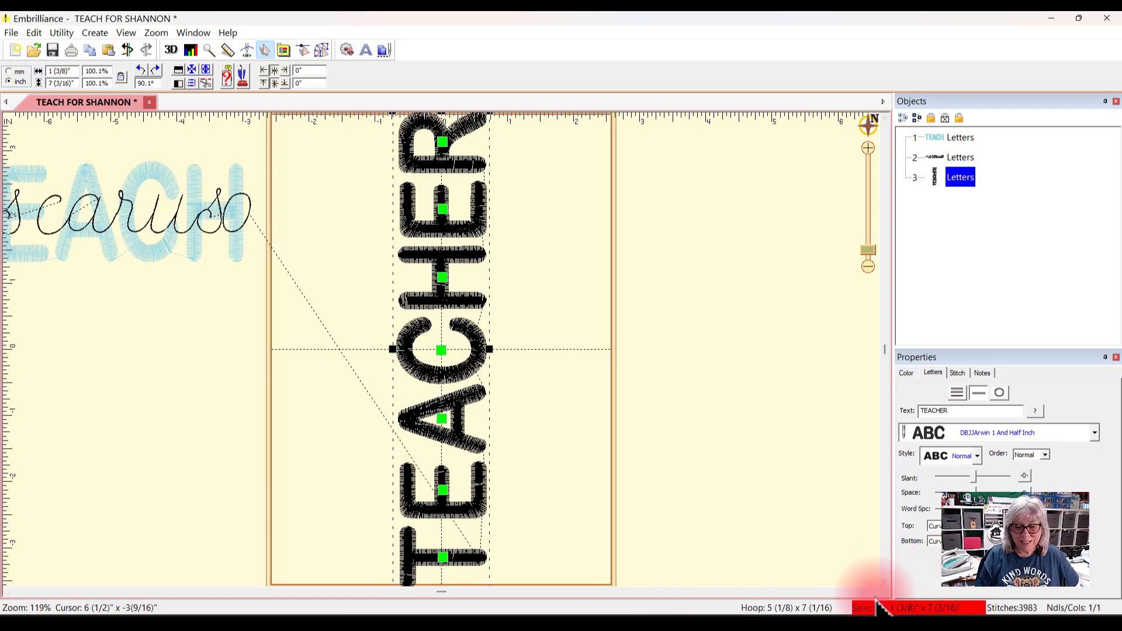
scroll(735, 449, "down", 2)
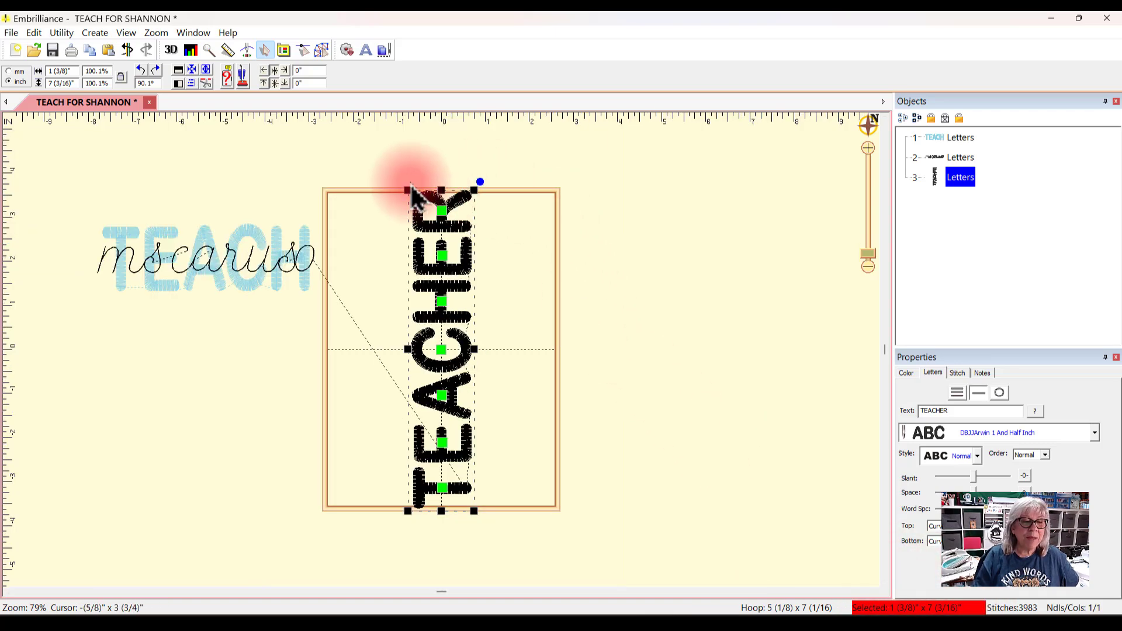
left_click_drag(404, 187, 412, 208)
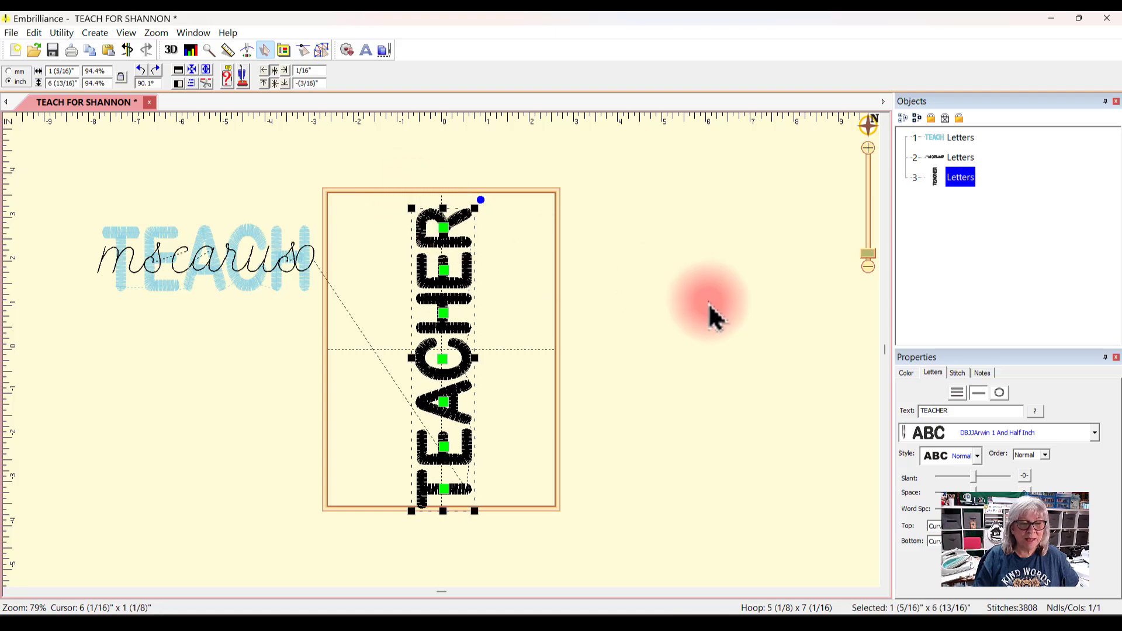
left_click_drag(471, 331, 466, 323)
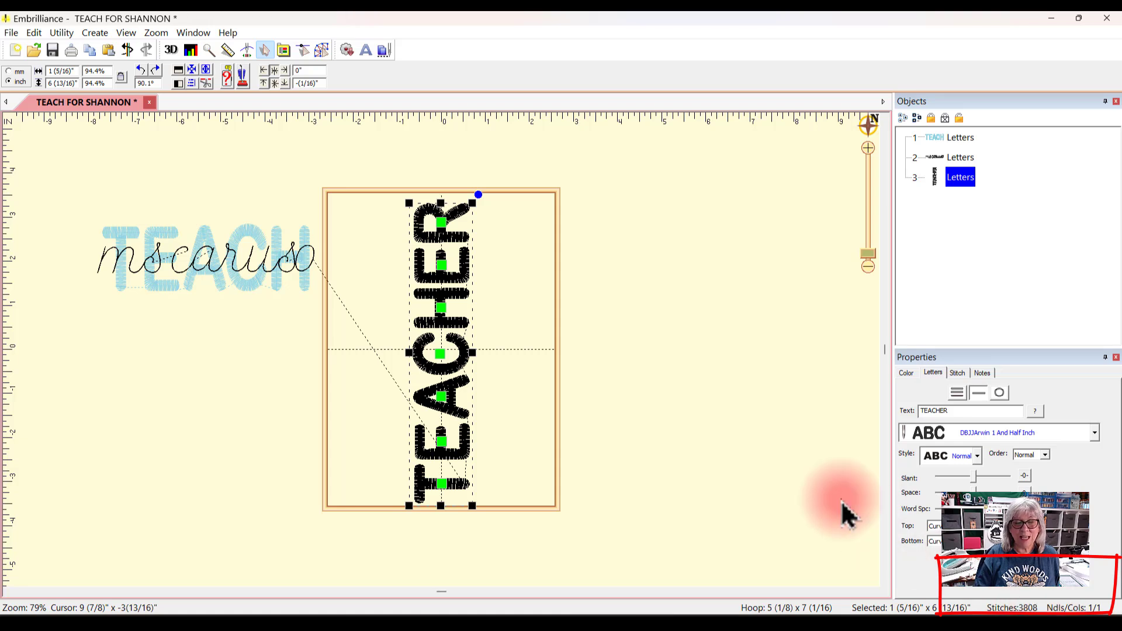
left_click(128, 50)
left_click(128, 50)
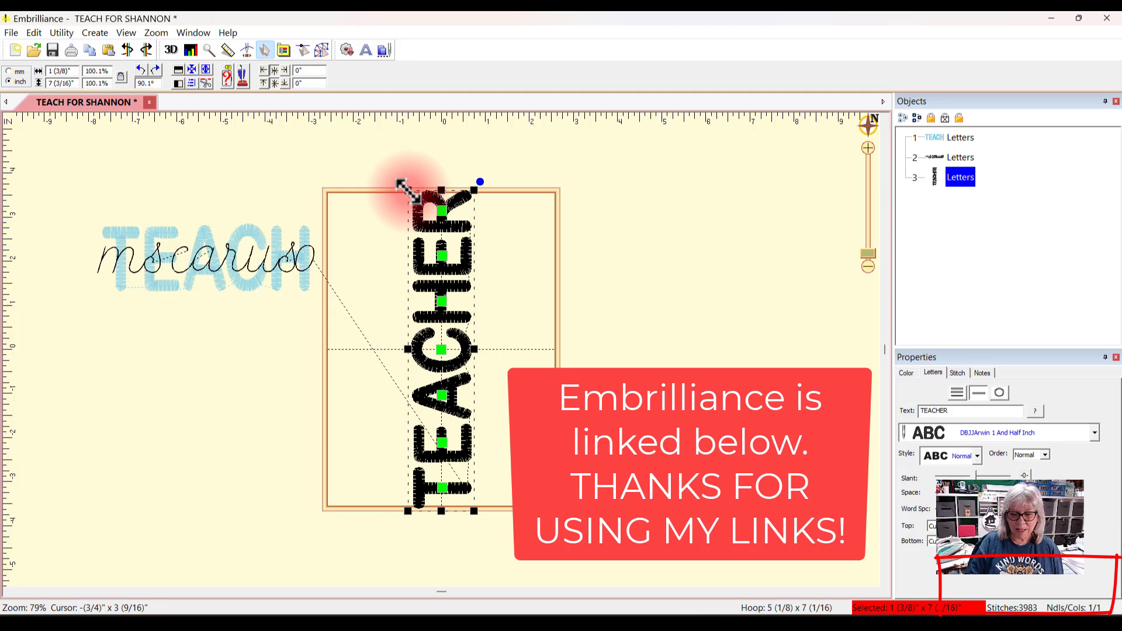
Shrink the vertical TEACHER lettering to about 94%, roughly 6 3/4 inches long, and center it in the hoop.
left_click_drag(408, 190, 412, 210)
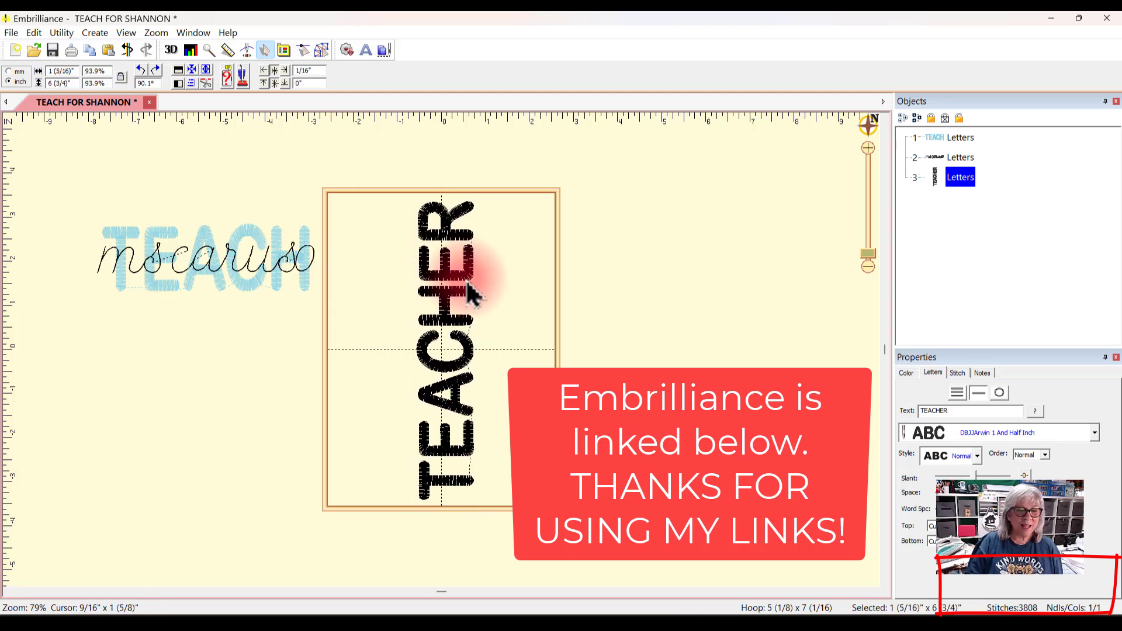
left_click(465, 356)
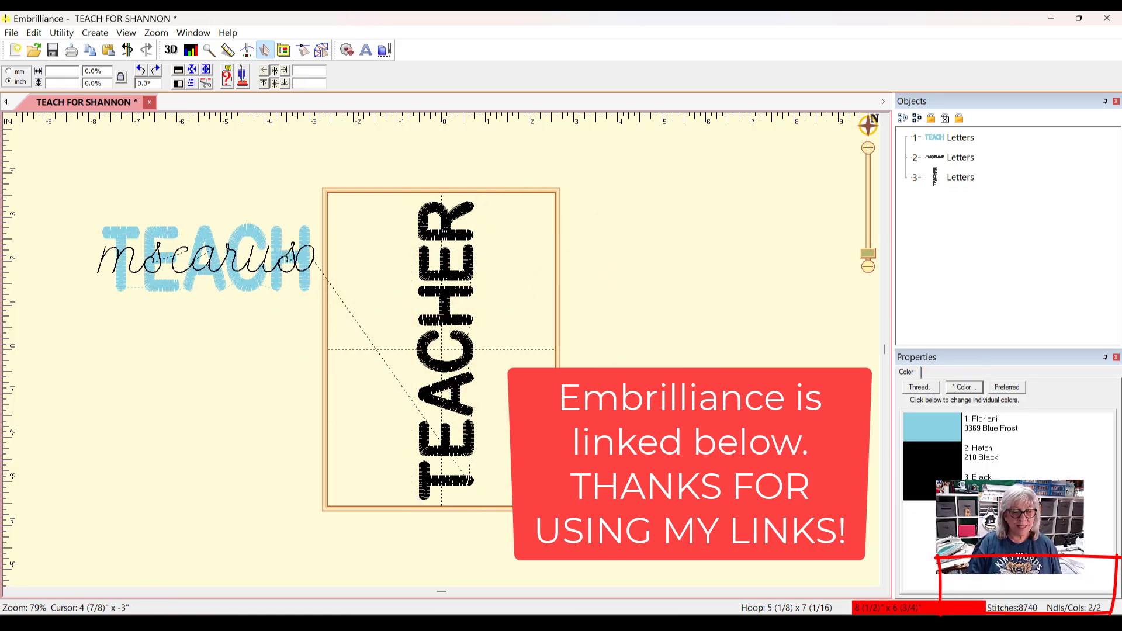
Turn the hoop to landscape and move the TEACH lettering with its script name farther away from it.
left_click(766, 611)
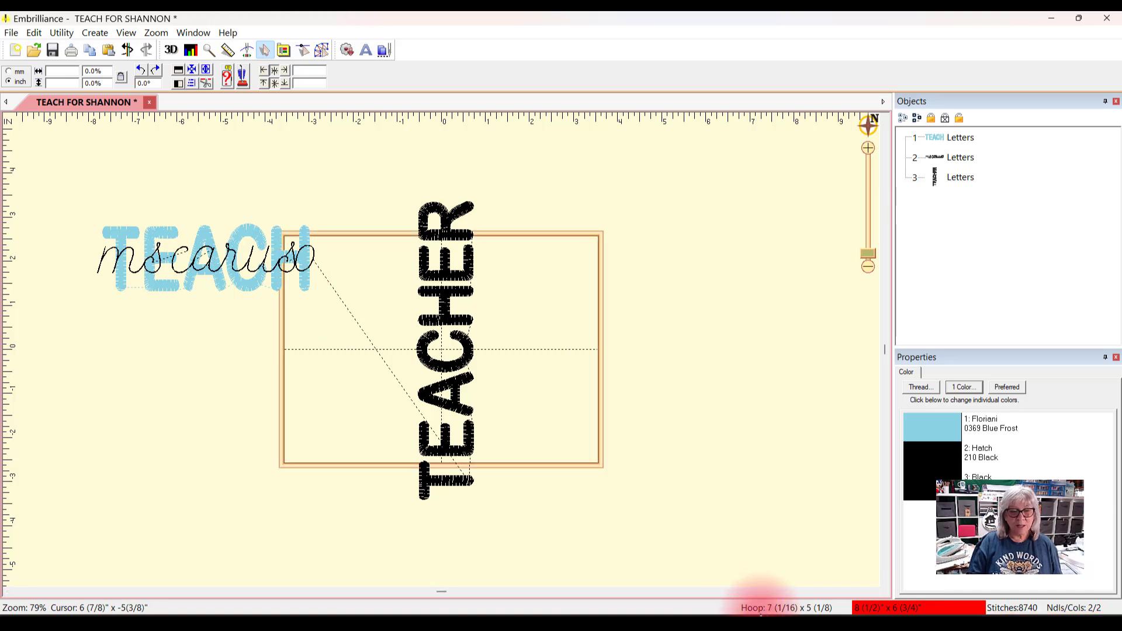
left_click_drag(333, 308, 37, 175)
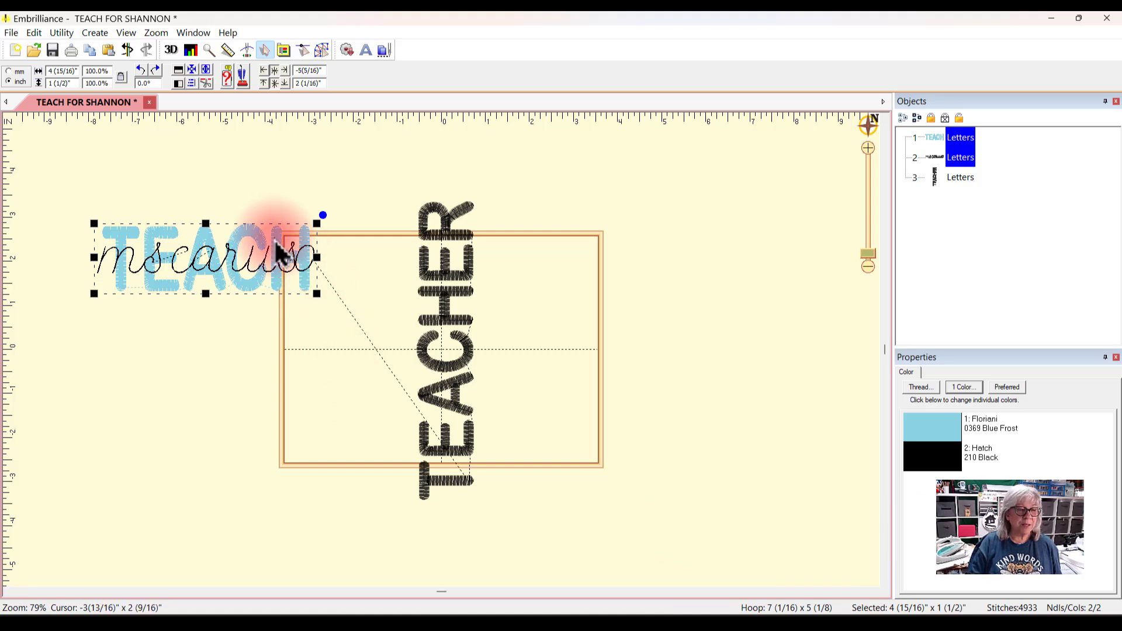
left_click_drag(283, 233, 182, 212)
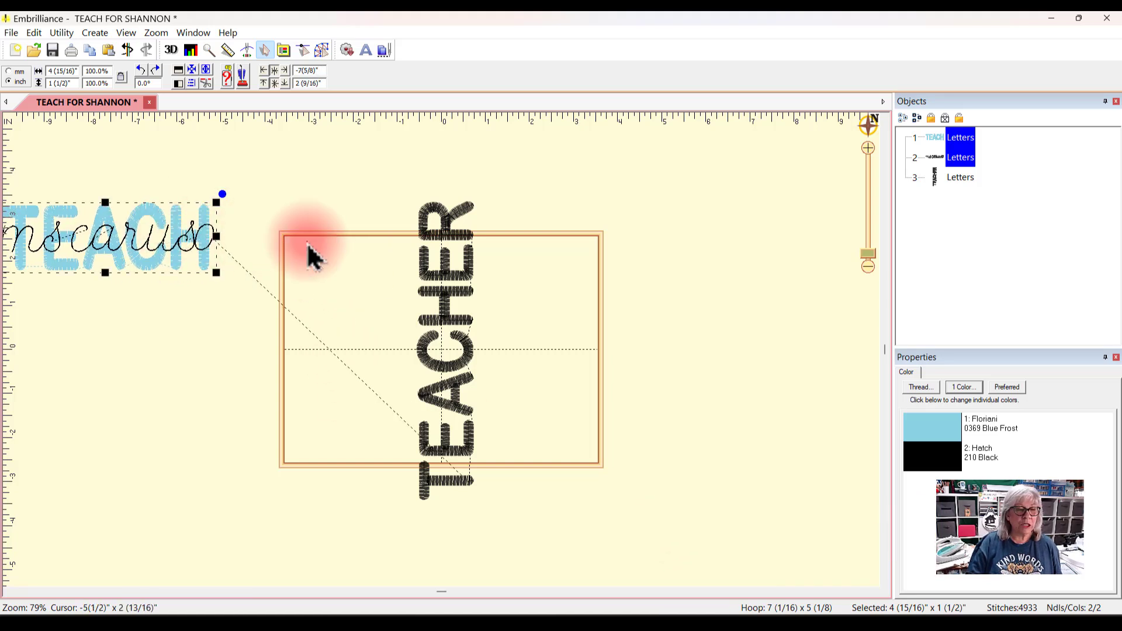
Rotate the TEACHER lettering back to horizontal and center it in the landscape hoop.
left_click(474, 281)
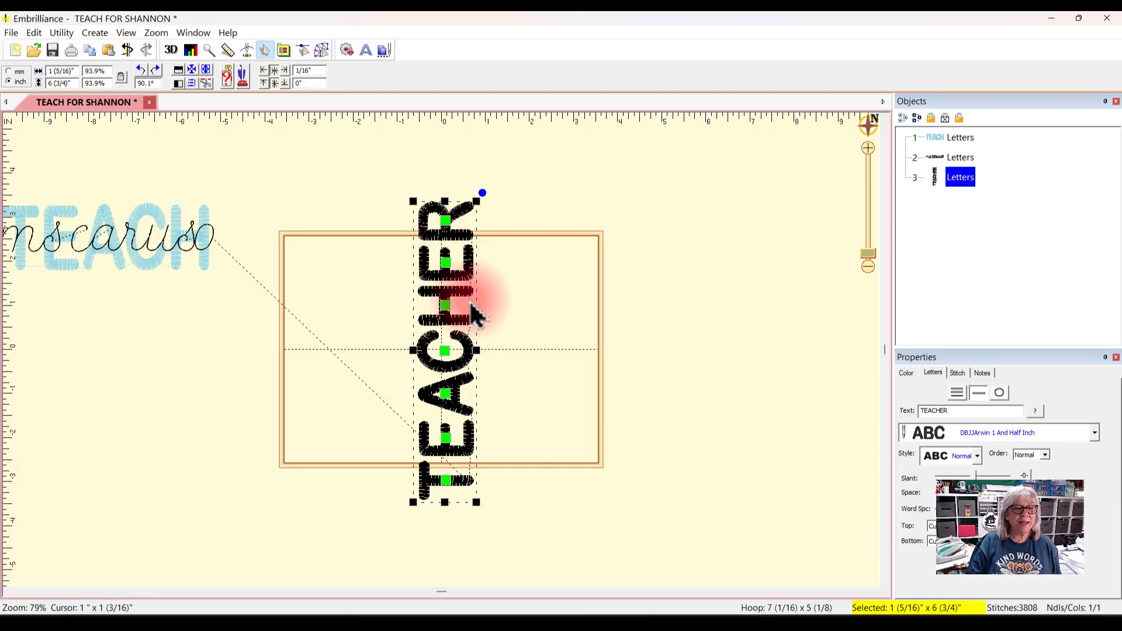
left_click_drag(485, 193, 609, 391)
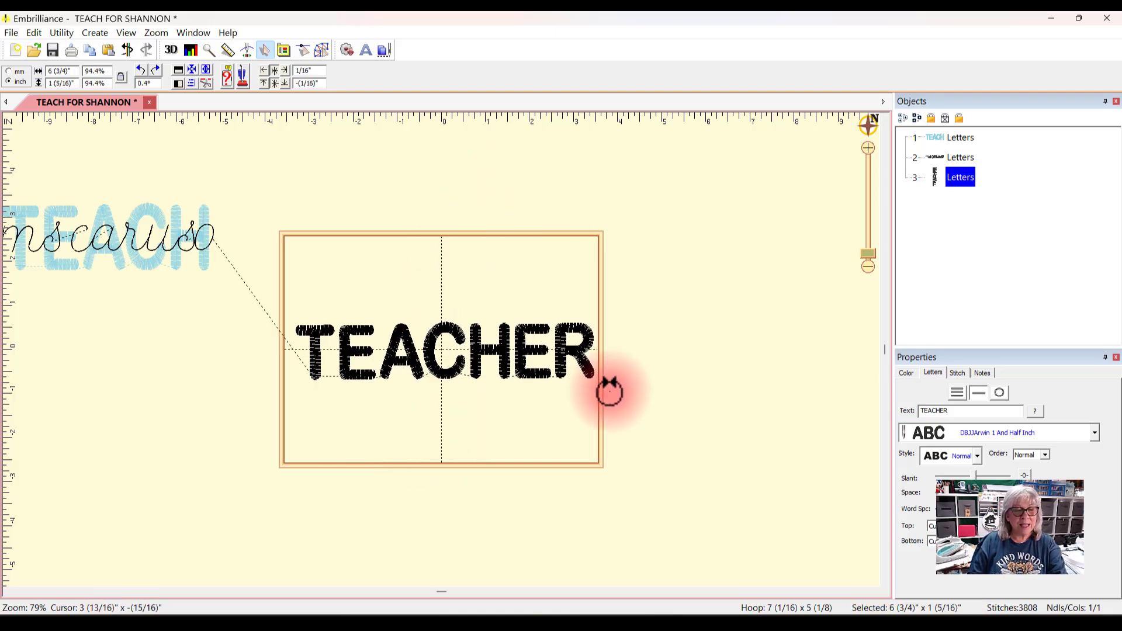
left_click(478, 389)
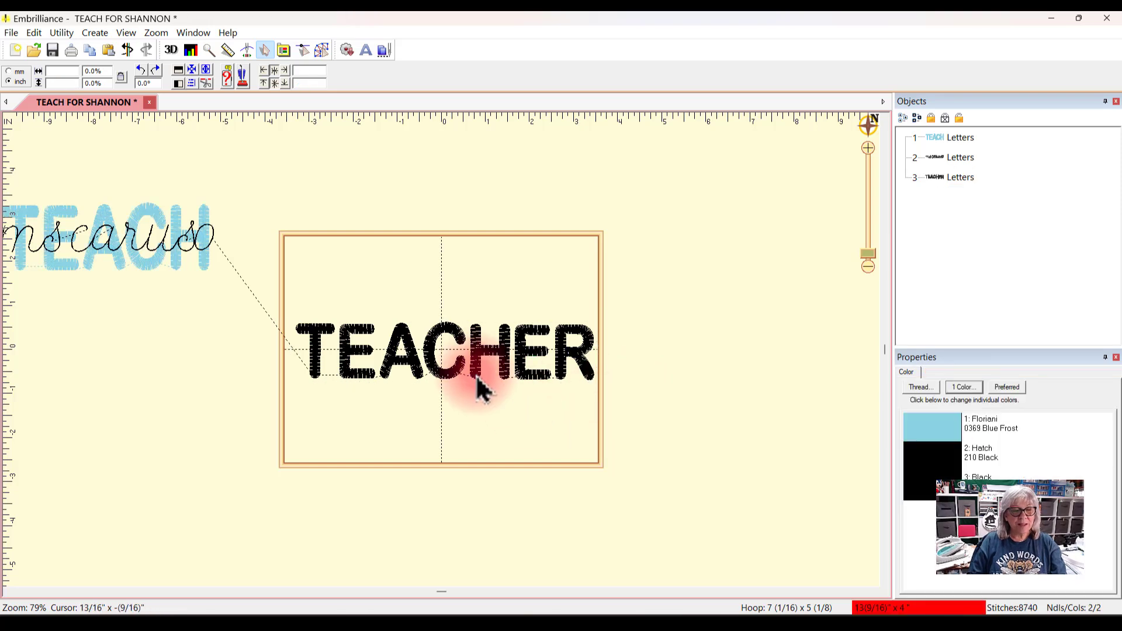
left_click_drag(478, 369, 473, 365)
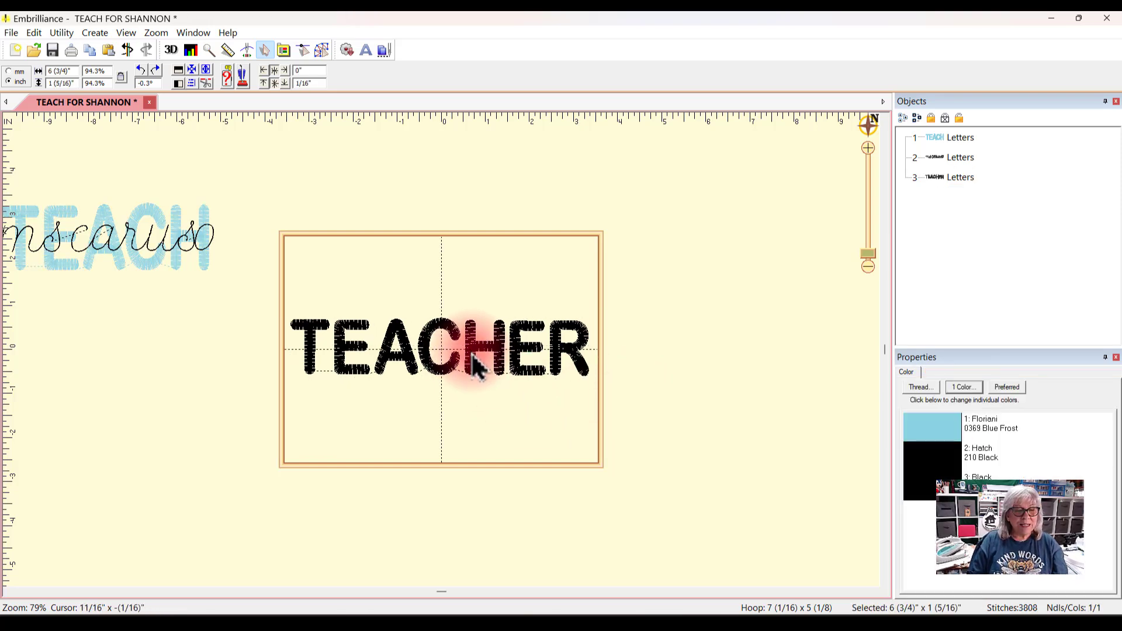
left_click(659, 370)
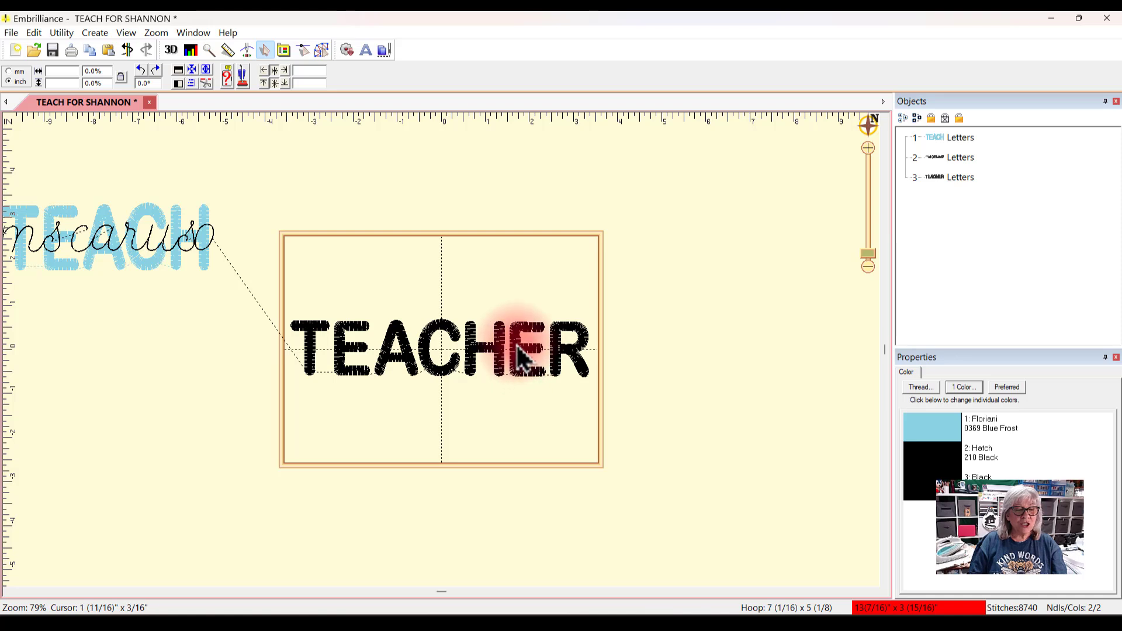
Open the thread color selection for the TEACHER lettering and look through the Floriani threads and the current page's palette.
left_click(522, 363)
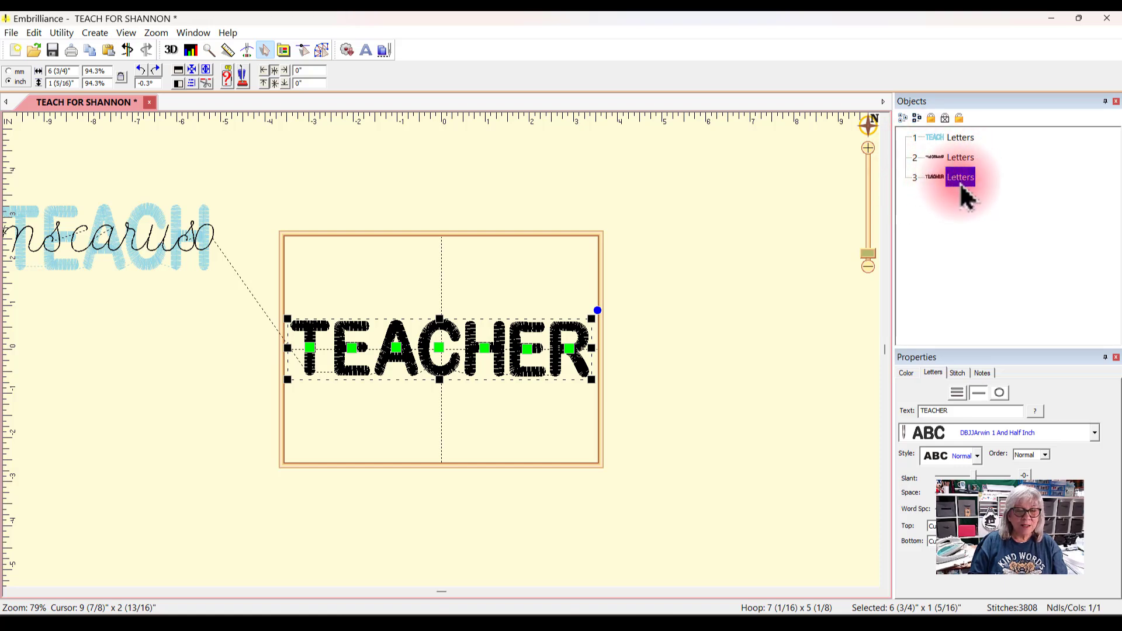
left_click(907, 374)
left_click(924, 433)
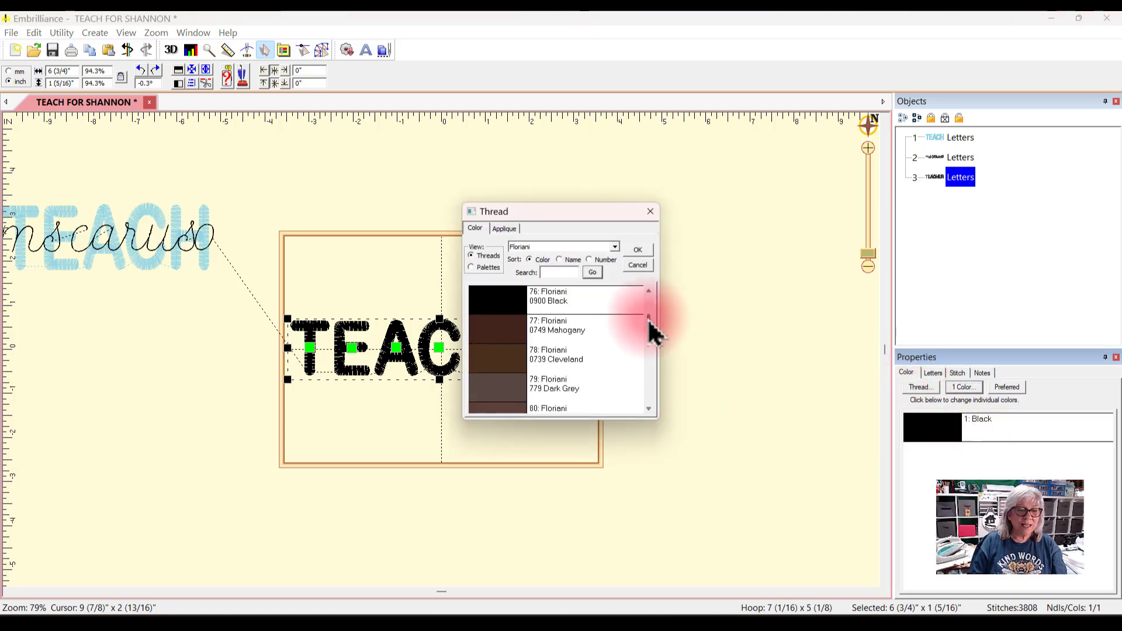
left_click_drag(646, 318, 646, 306)
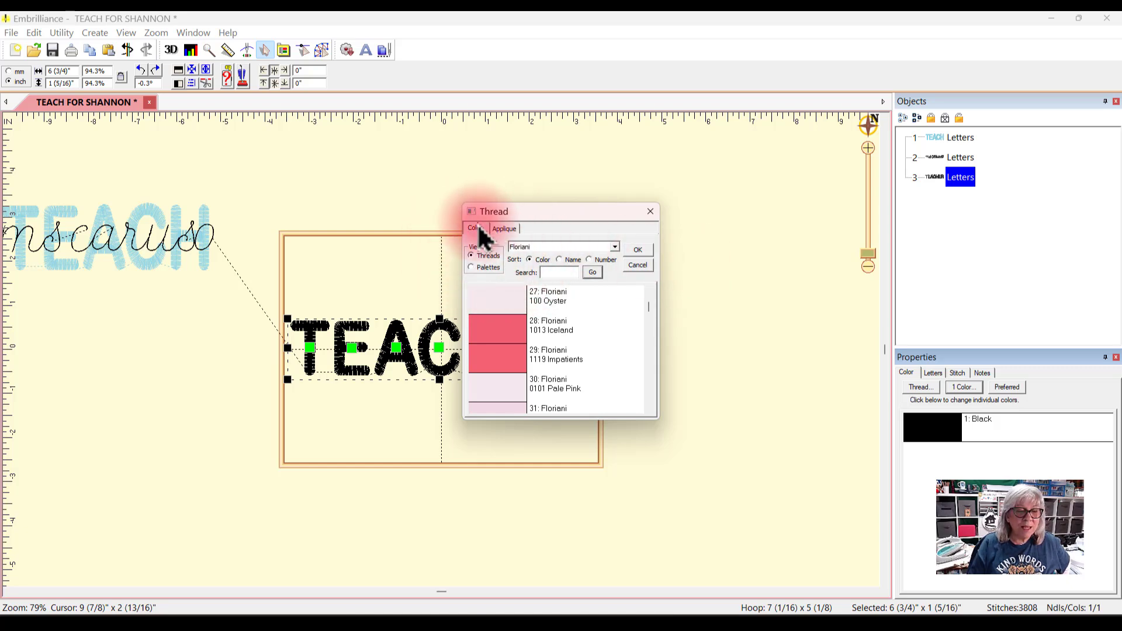
left_click(471, 268)
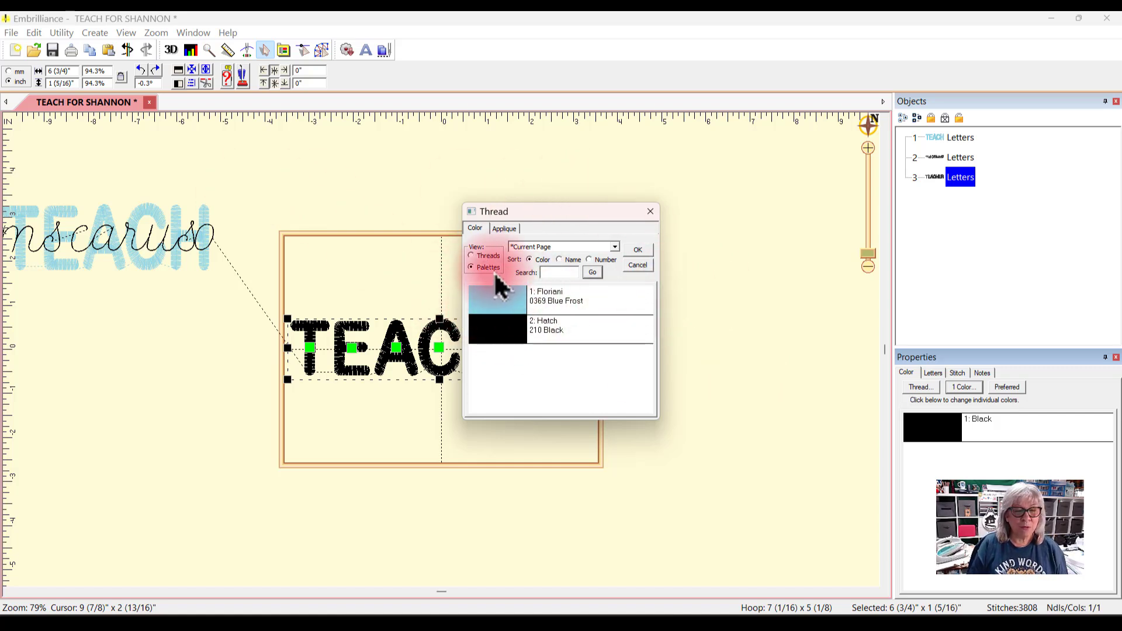
left_click(471, 256)
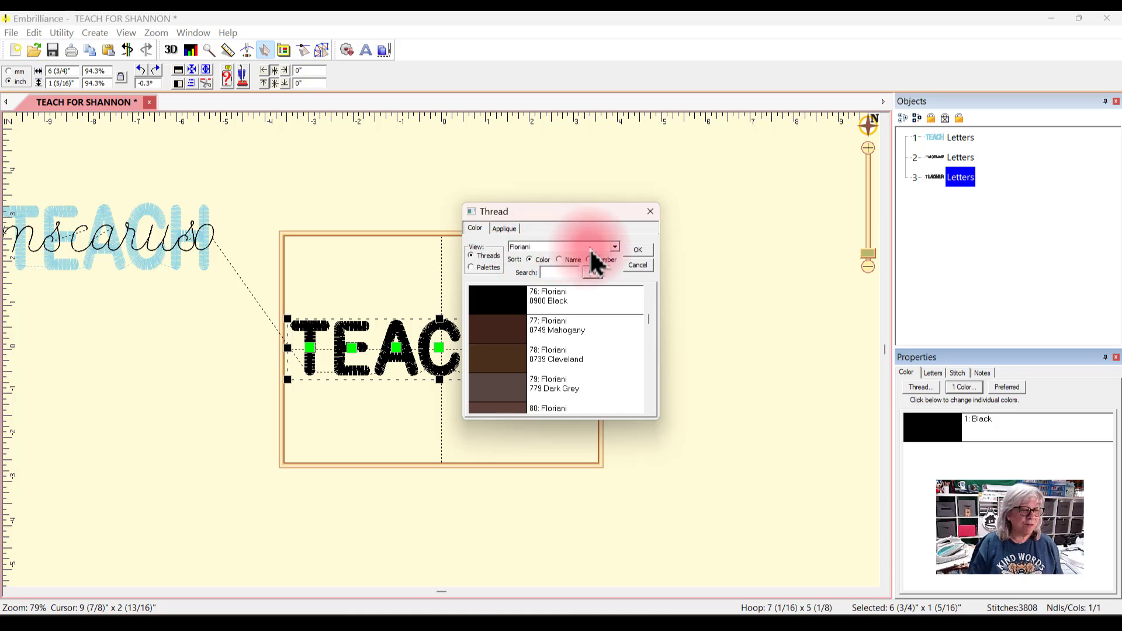
Look through the available thread brands and switch the thread chart to Isacord Poly.
left_click(614, 247)
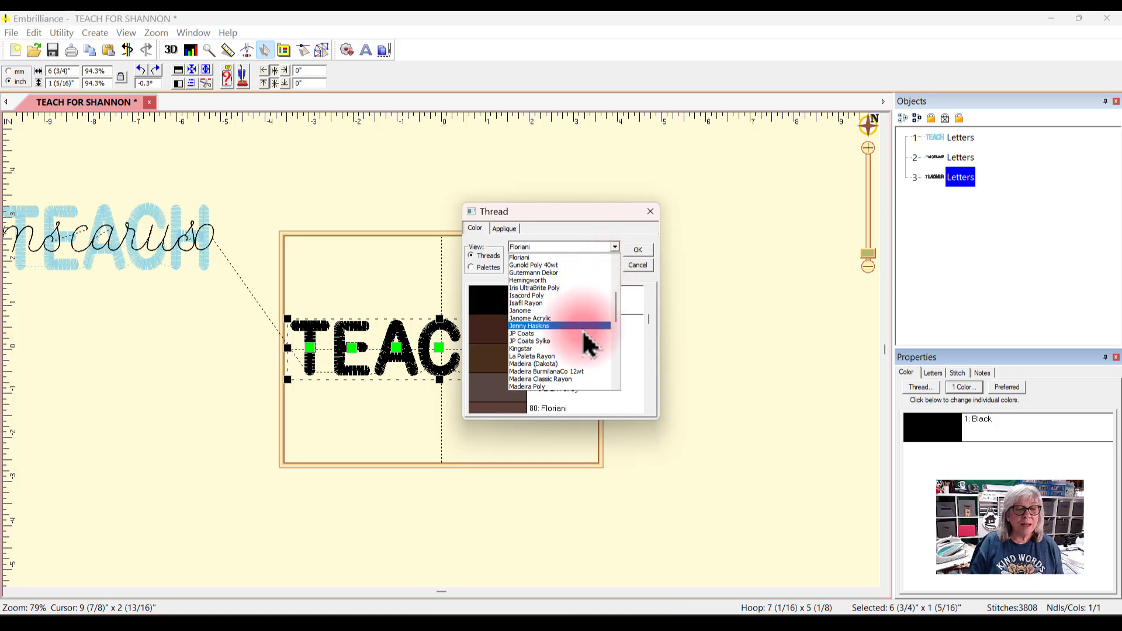
scroll(596, 386, "down", 3)
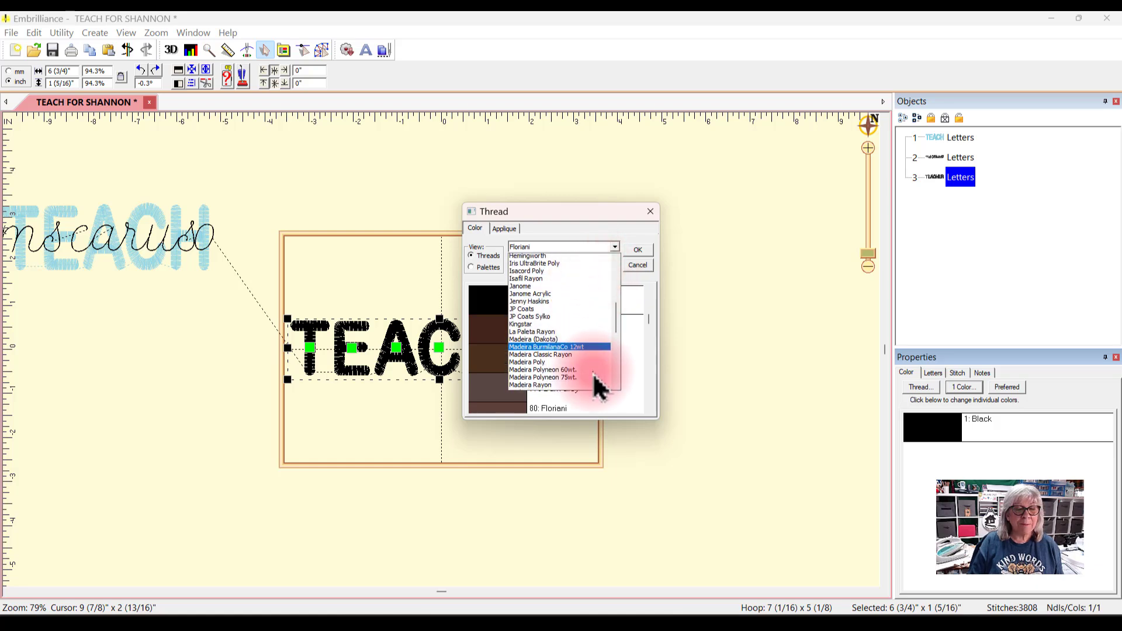
scroll(596, 386, "down", 3)
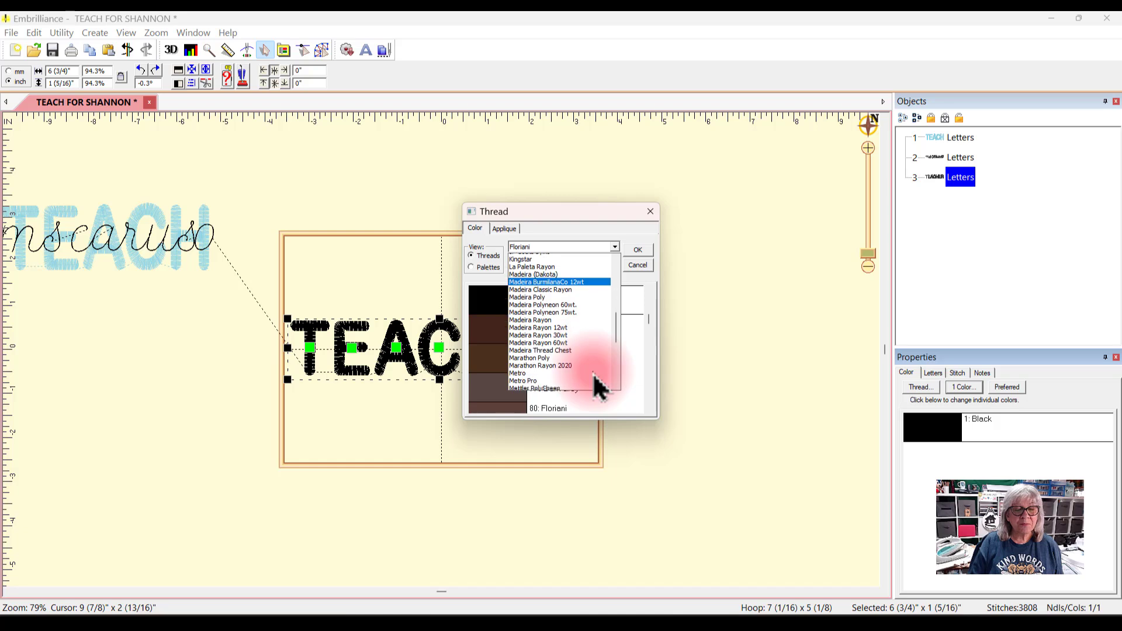
scroll(596, 386, "down", 3)
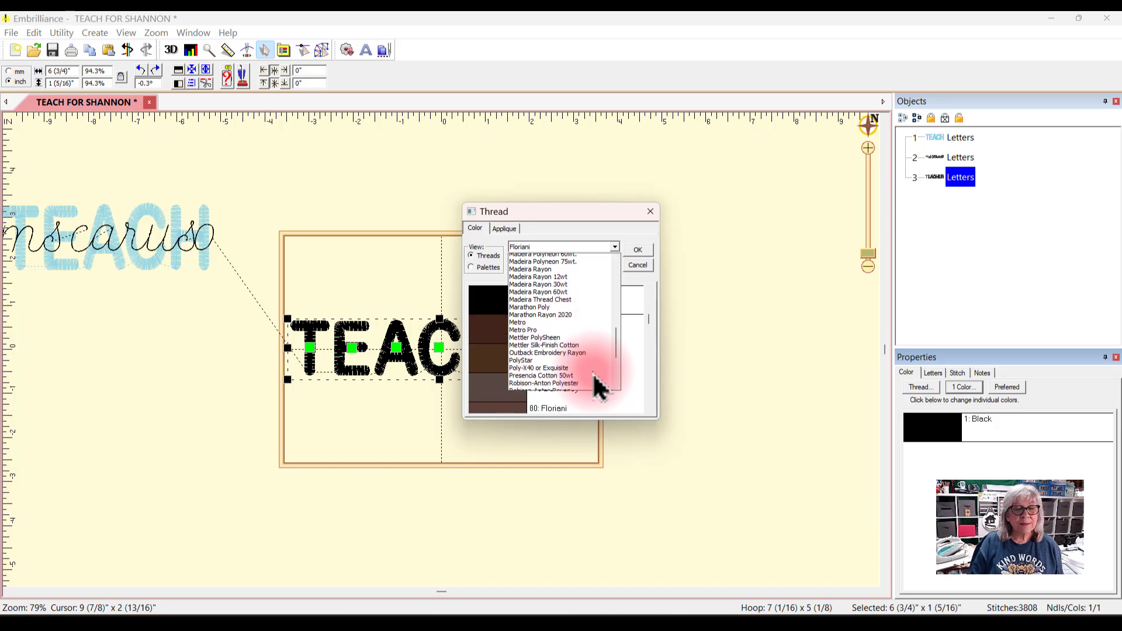
scroll(596, 386, "down", 3)
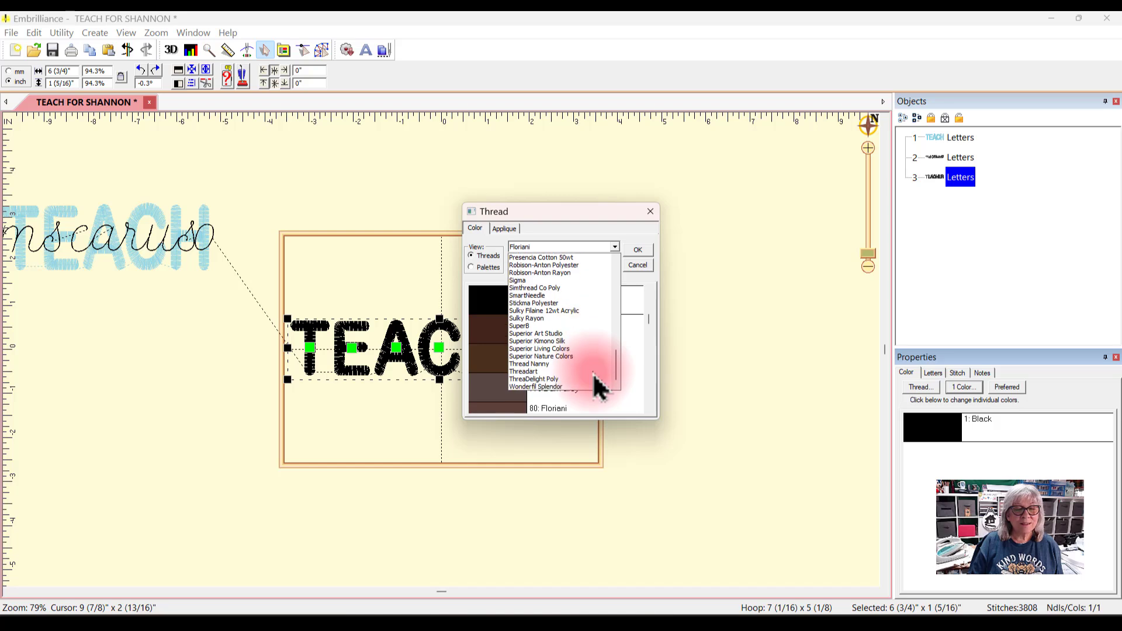
scroll(596, 385, "up", 10)
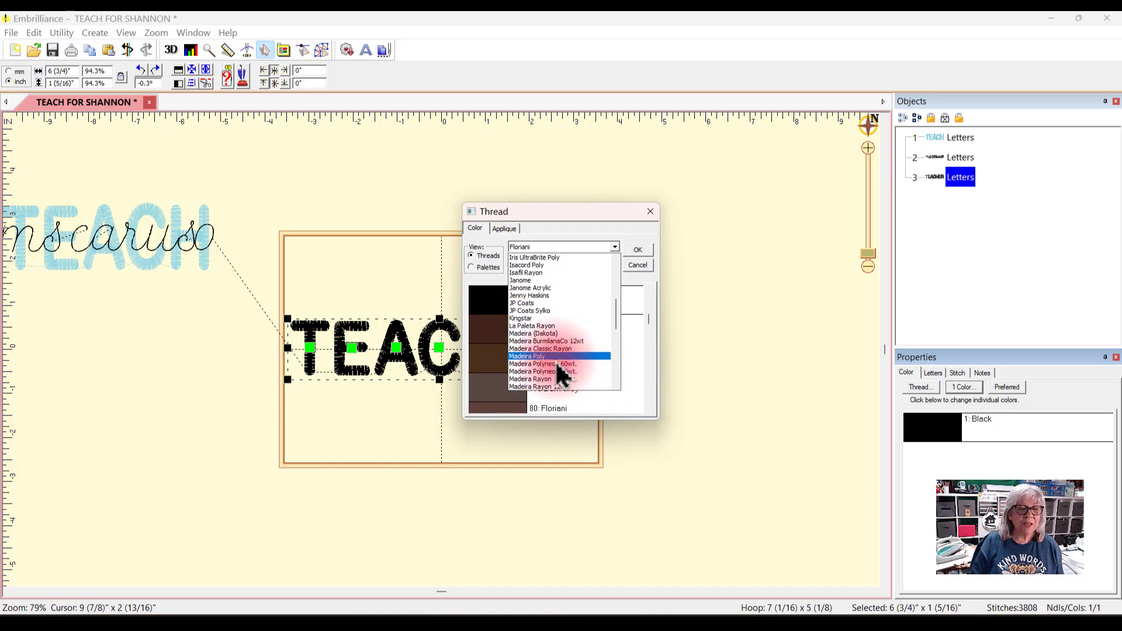
left_click(554, 267)
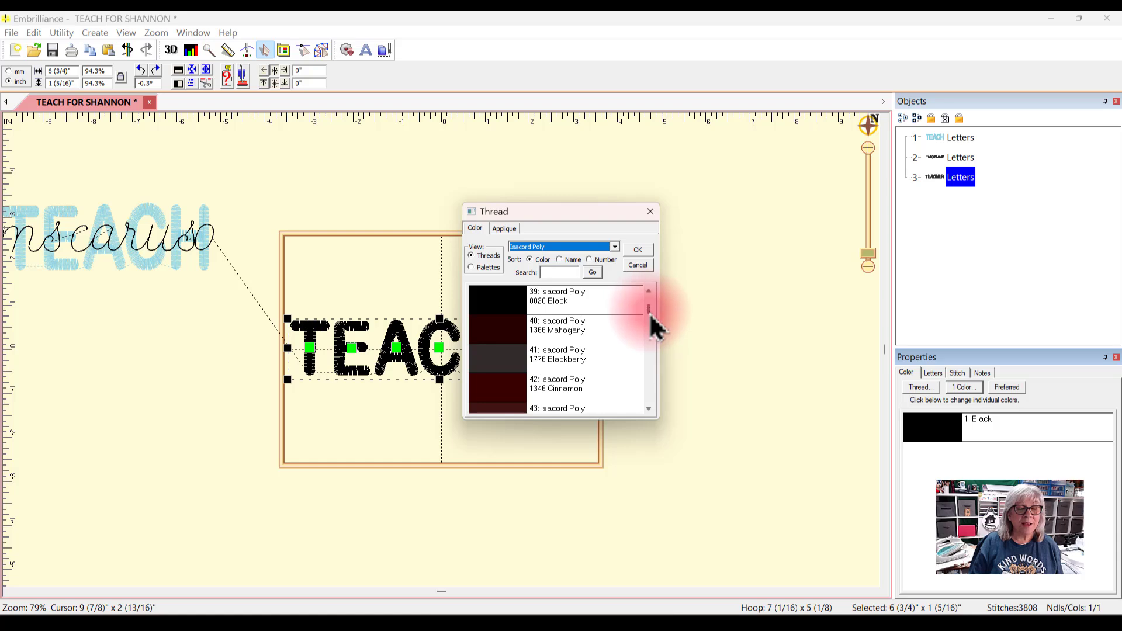
Apply Isacord Poly thread 2764 Violet to the TEACHER lettering and deselect it.
left_click_drag(649, 312, 637, 395)
left_click(494, 388)
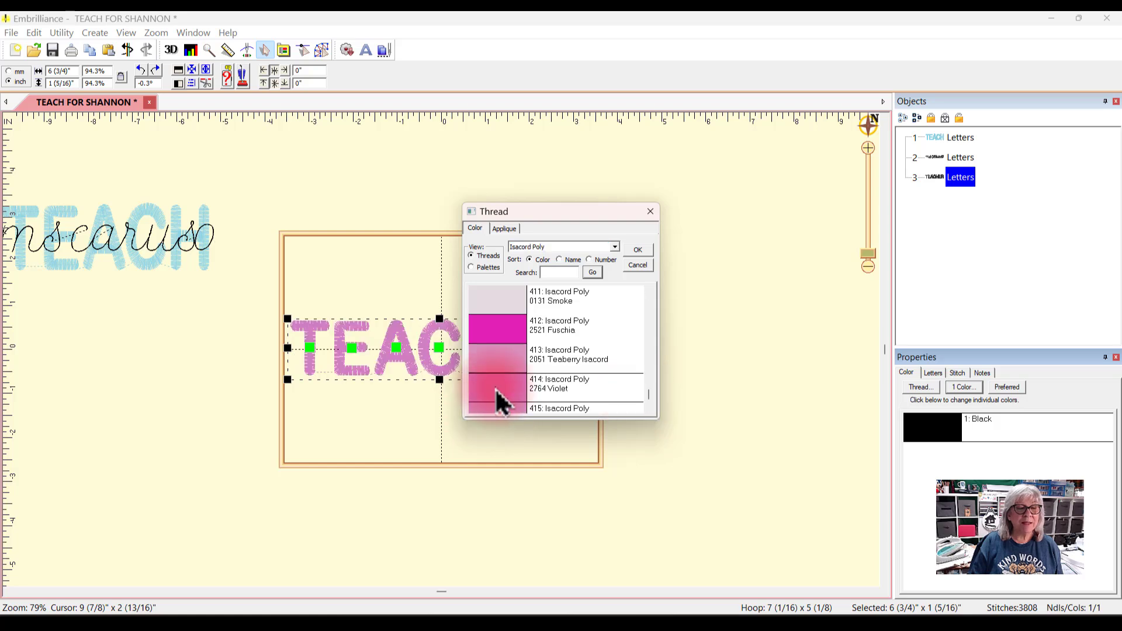
left_click(645, 251)
left_click(727, 298)
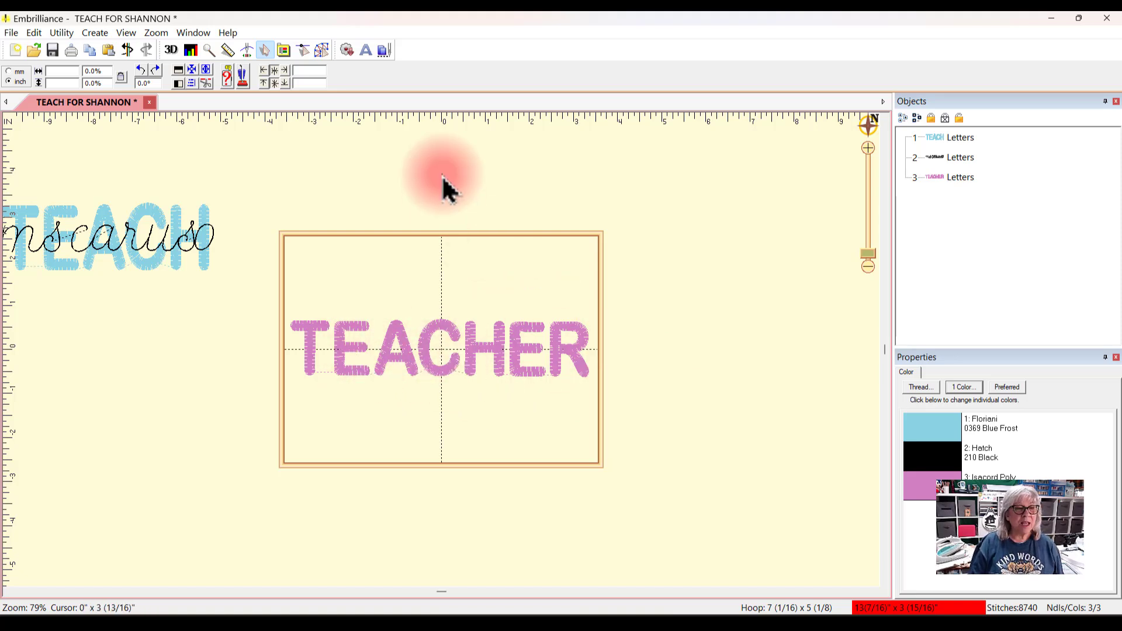
Add a new lettering object with the teacher's title and surname in capital letters.
left_click(365, 50)
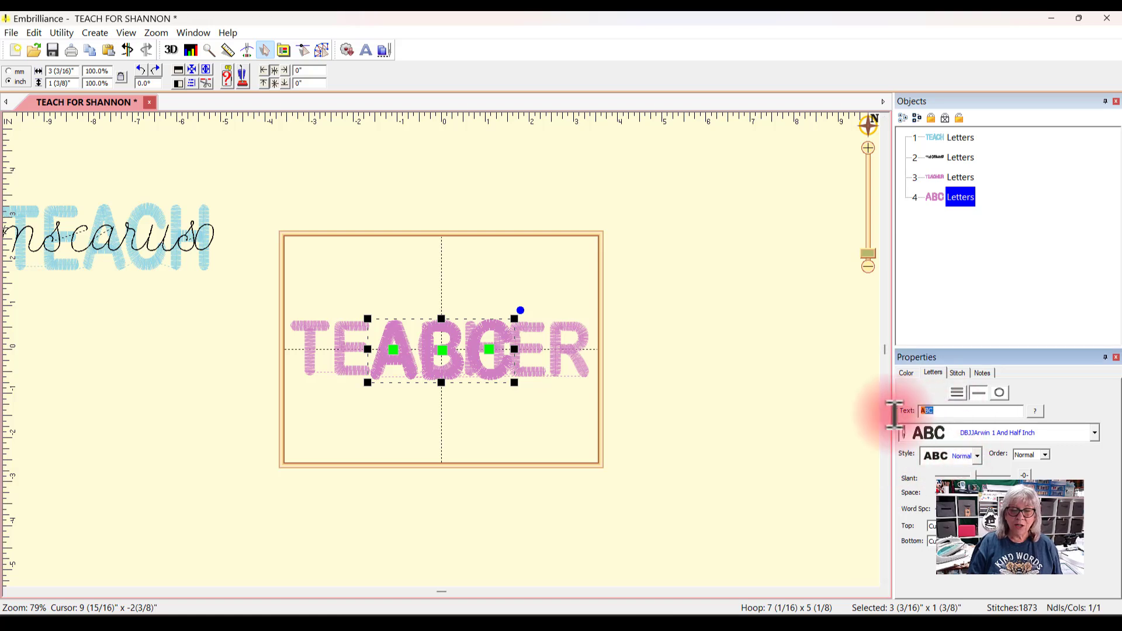
double_click(964, 410)
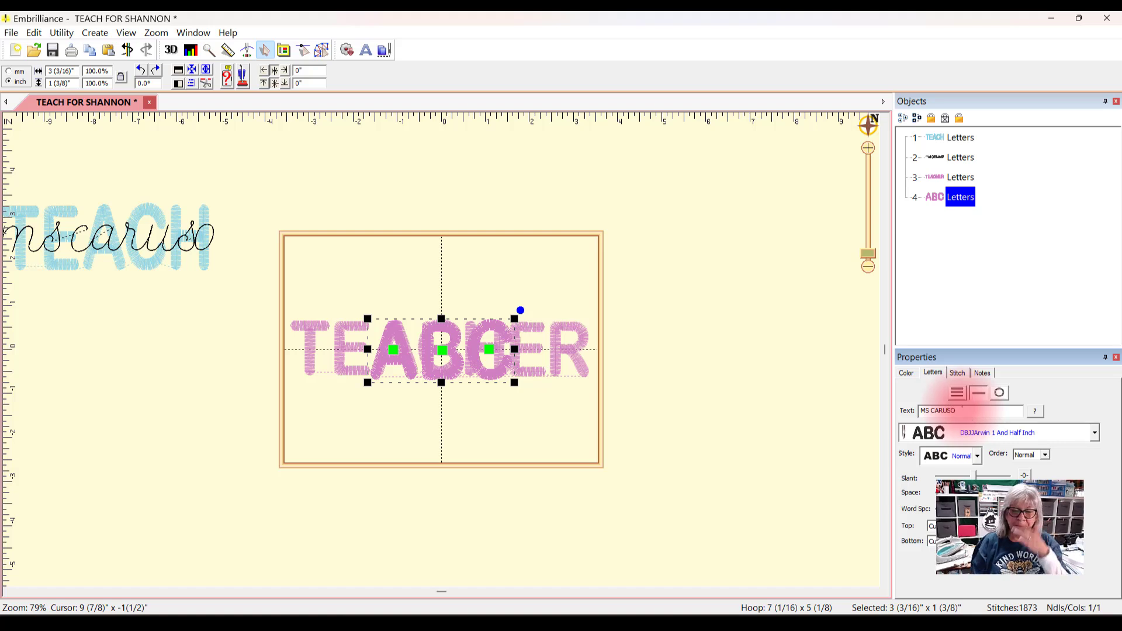
key("Return")
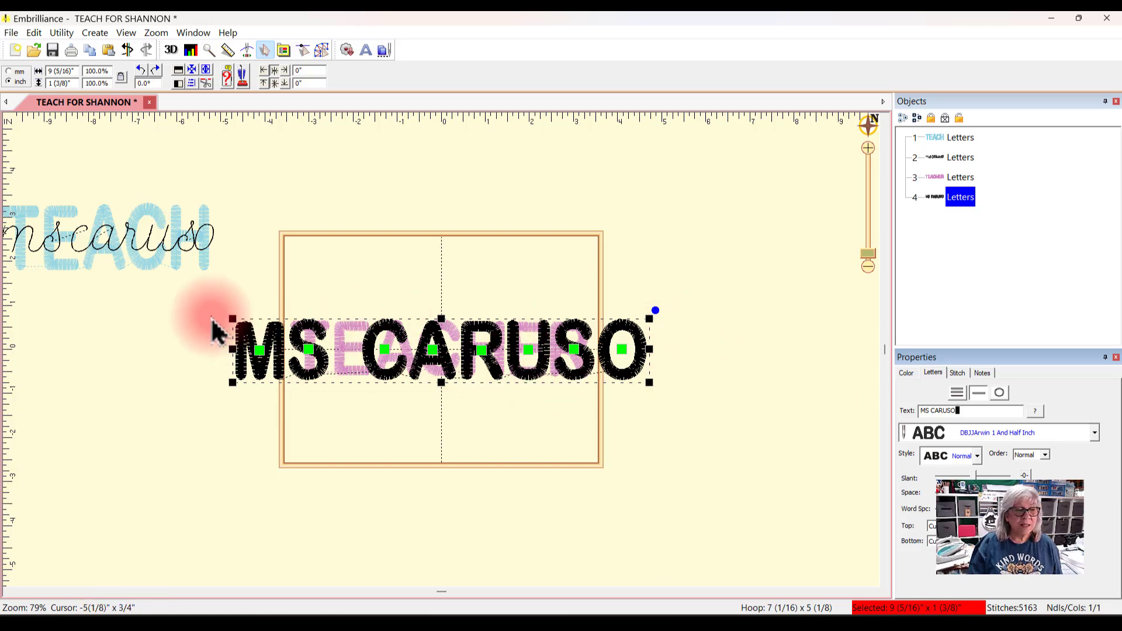
Check the font of the existing script name and set the new name lettering to MyLittleParis Wonderful Days 1.5 inch BX.
left_click(214, 261)
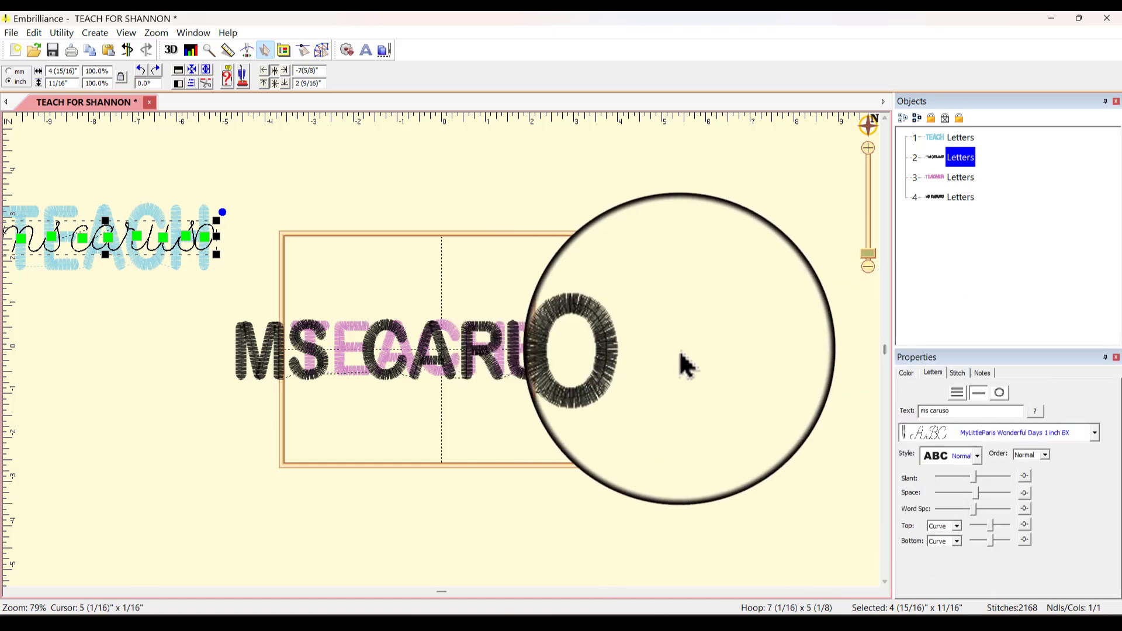
left_click(649, 374)
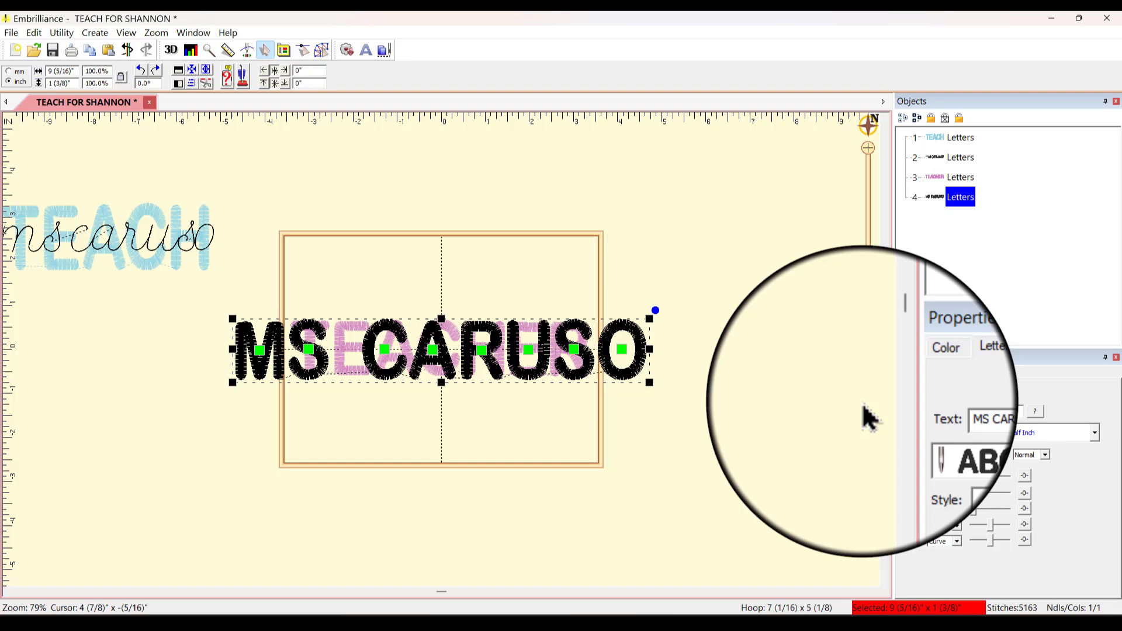
left_click(1094, 433)
scroll(1101, 350, "down", 6)
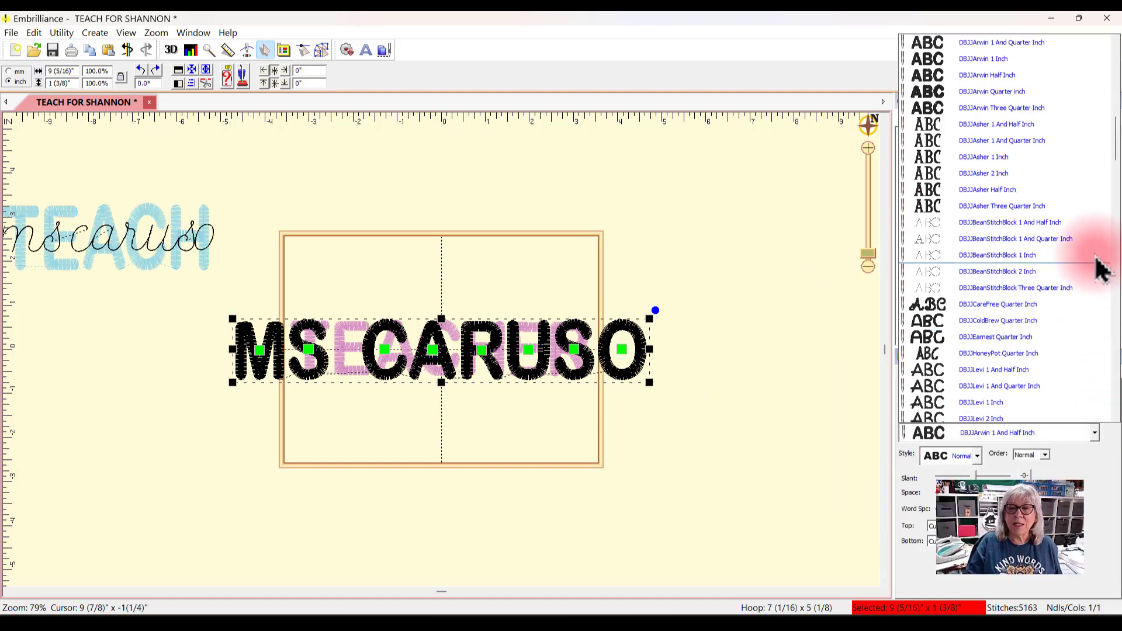
scroll(1101, 307, "down", 15)
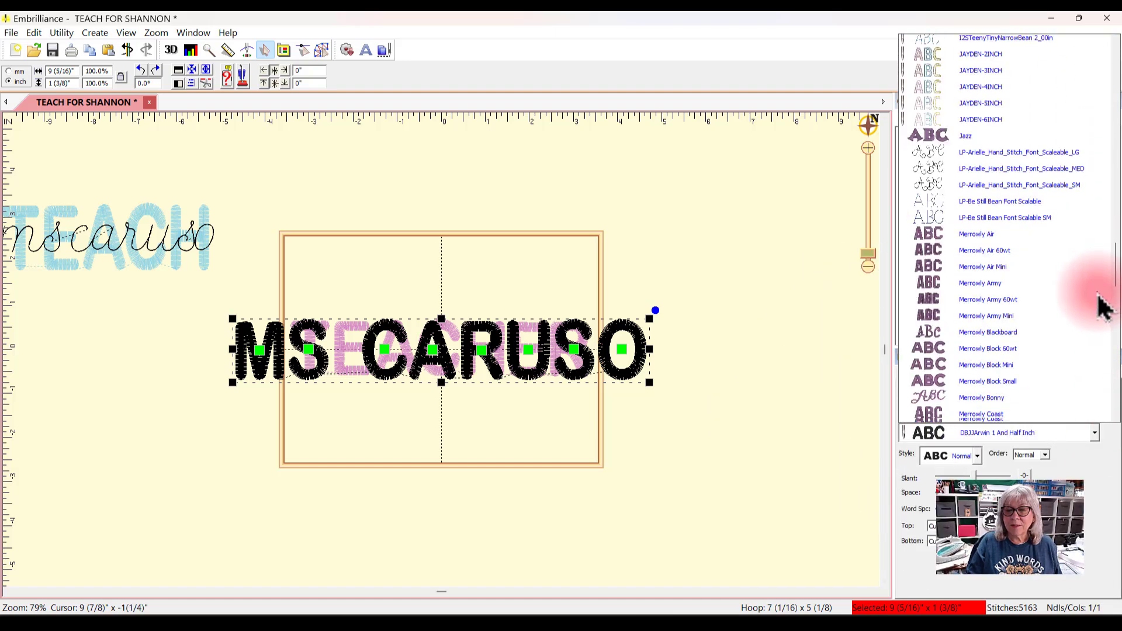
scroll(1102, 310, "down", 6)
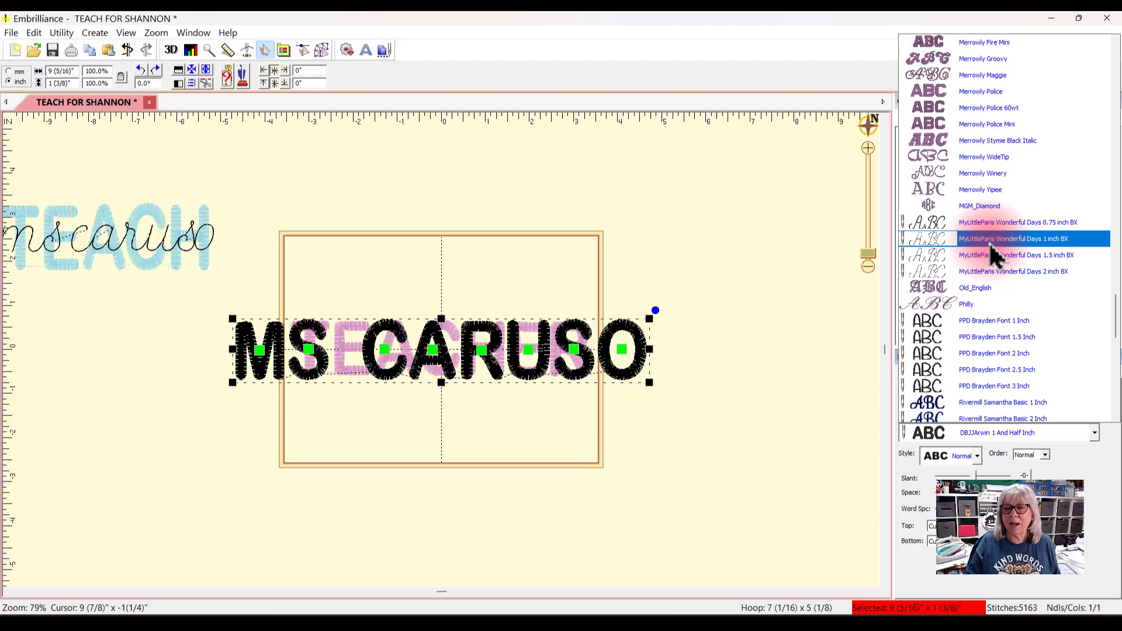
left_click(1060, 254)
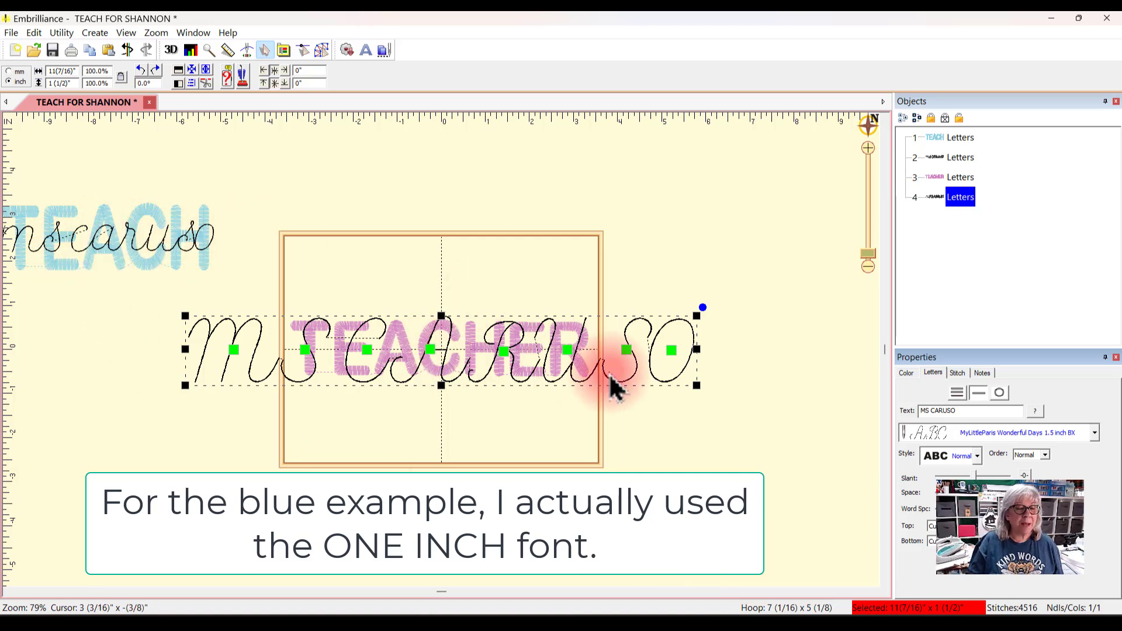
Retype the new script lettering's title and surname entirely in lowercase and apply the text.
left_click_drag(970, 410, 853, 430)
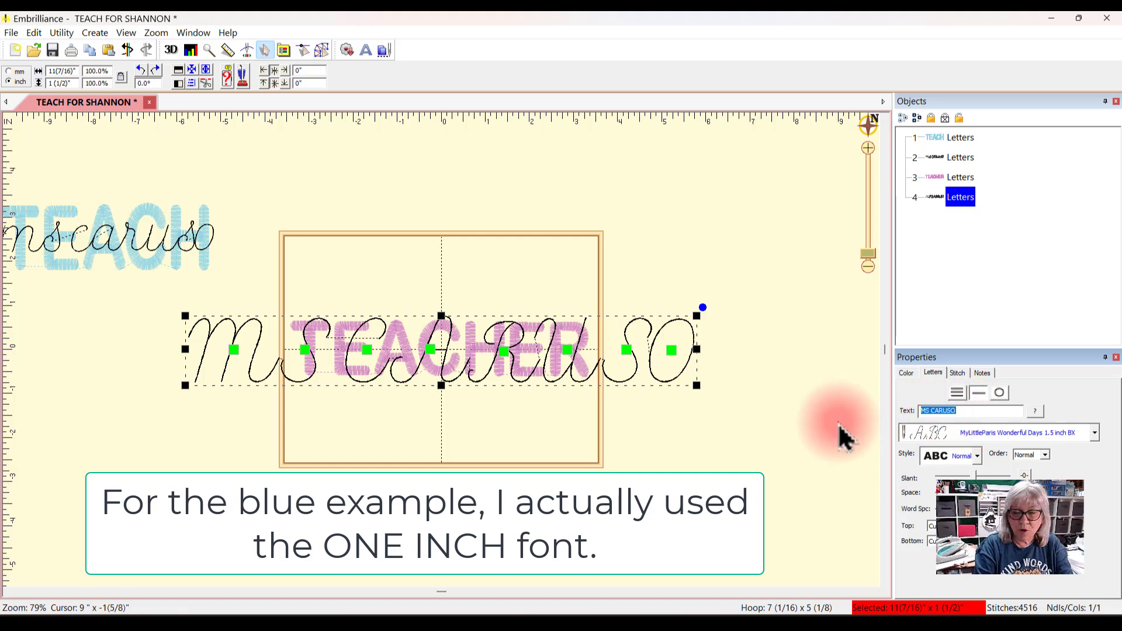
type("ms ")
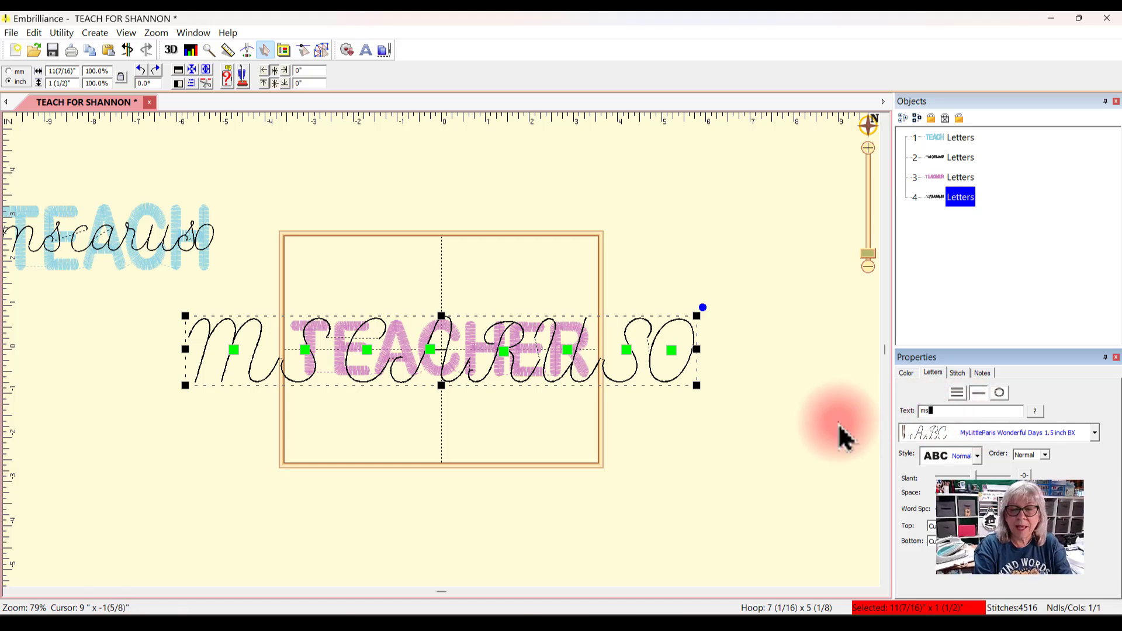
type("car")
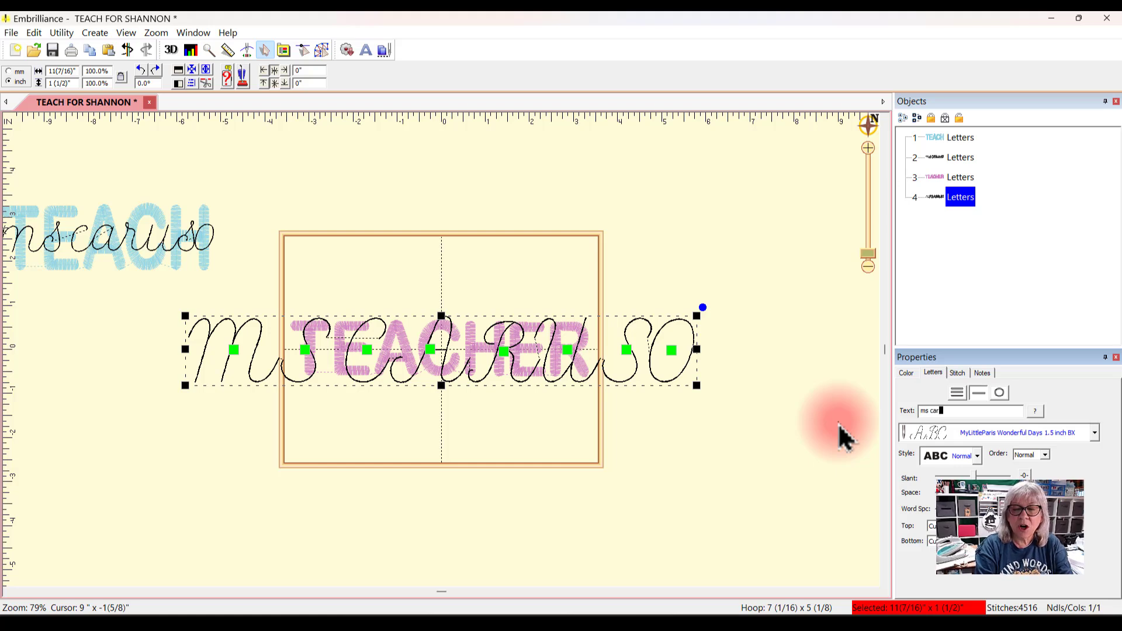
type("uso")
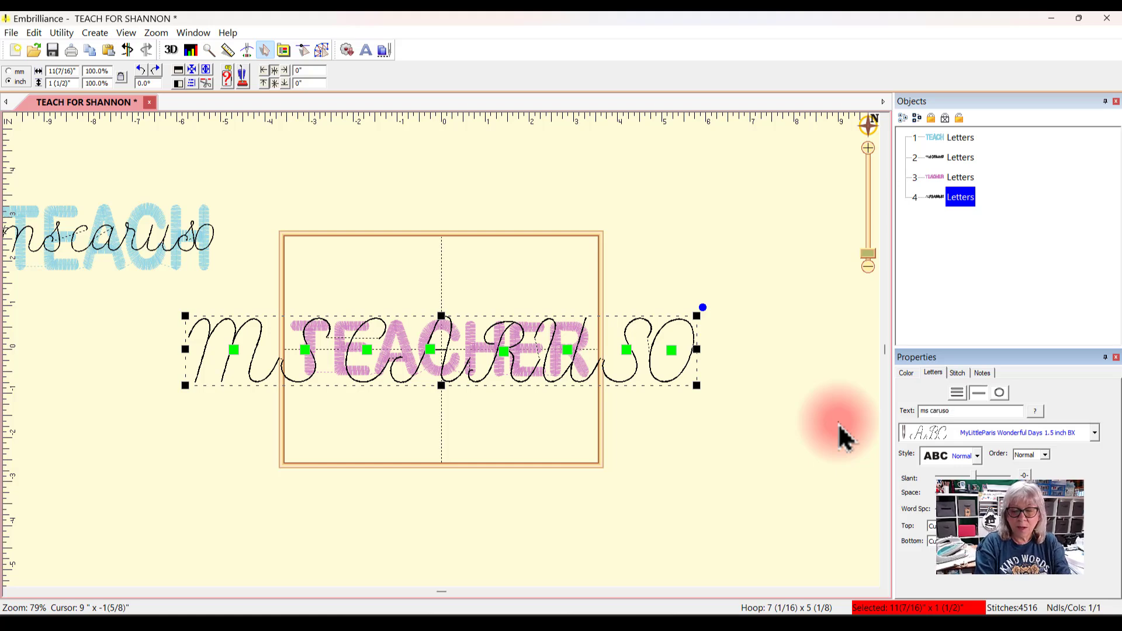
left_click(643, 468)
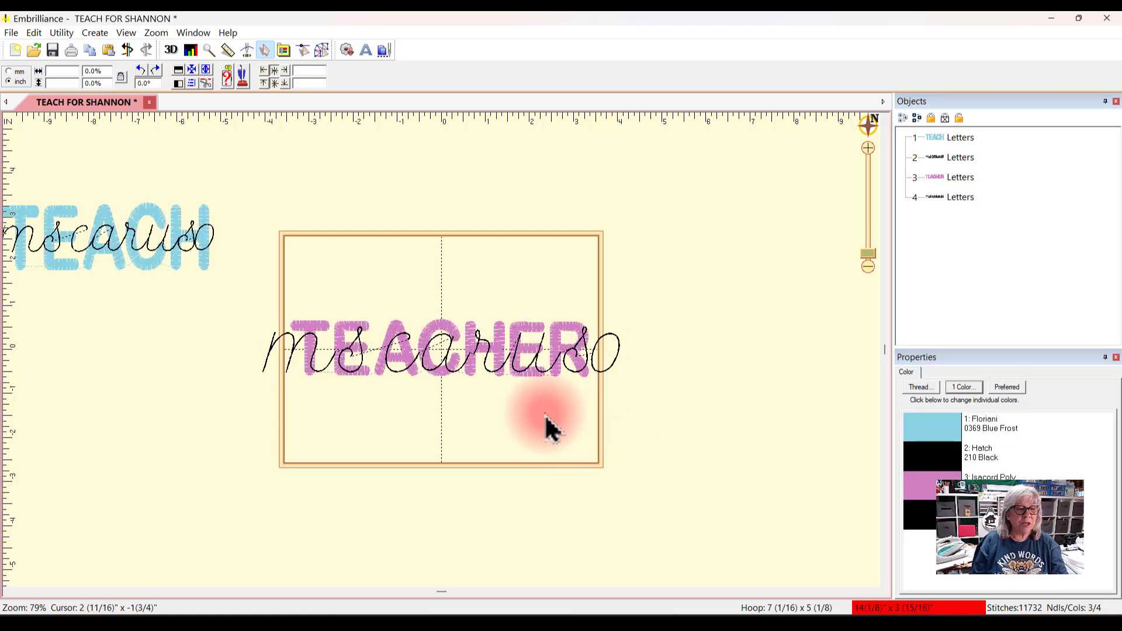
Move the TEACHER lettering up about 3 inches onto the hoop's upper edge, and try a tighter letter spacing on it before undoing that.
left_click(438, 338)
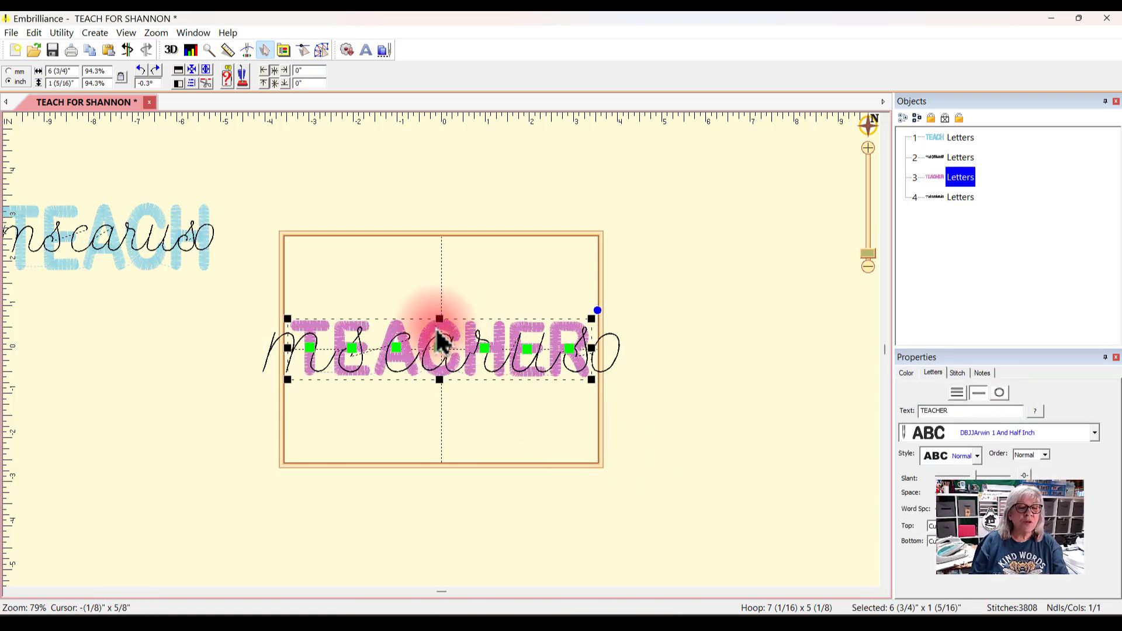
left_click_drag(439, 338, 447, 206)
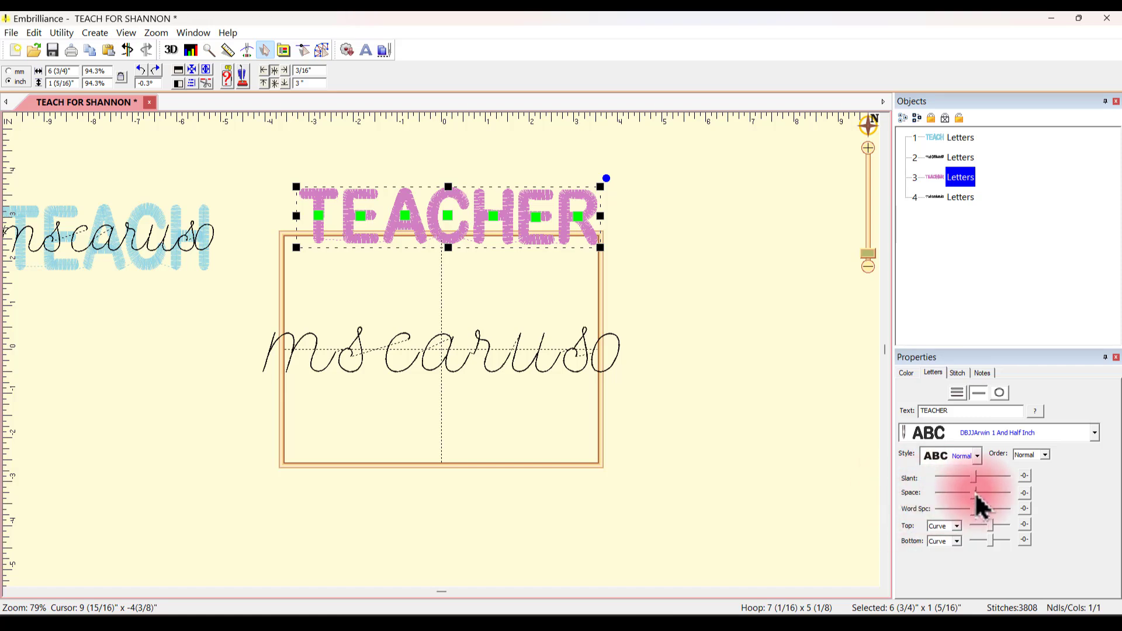
left_click_drag(974, 492, 970, 492)
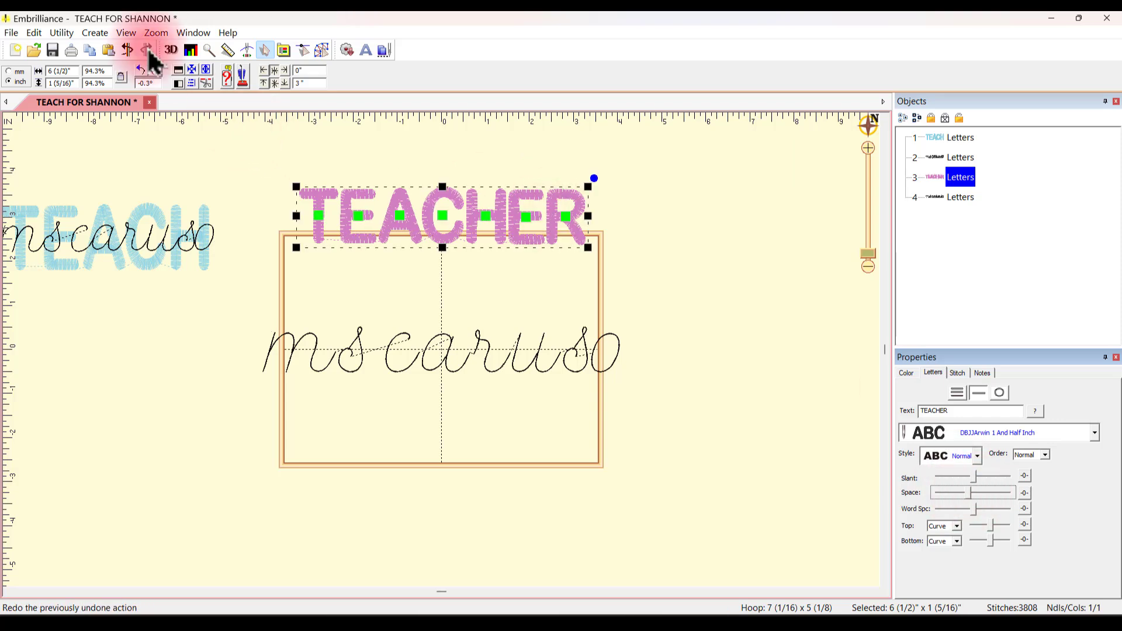
left_click(141, 70)
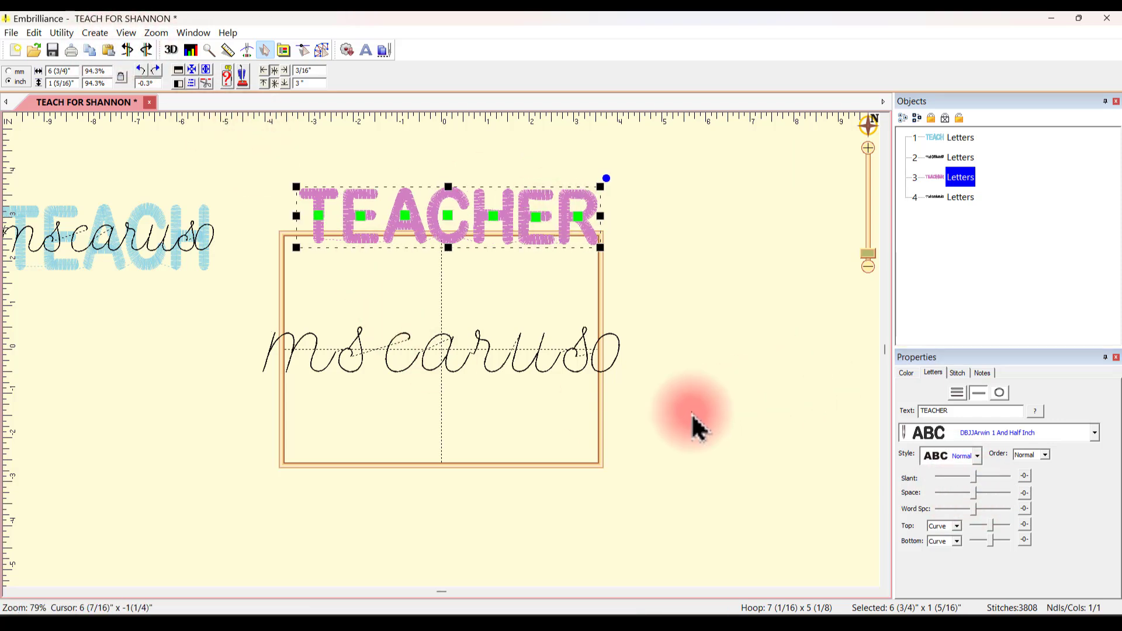
Tighten the letter spacing of the new script name to about 7 9/16 inches wide so its letters join.
left_click(611, 367)
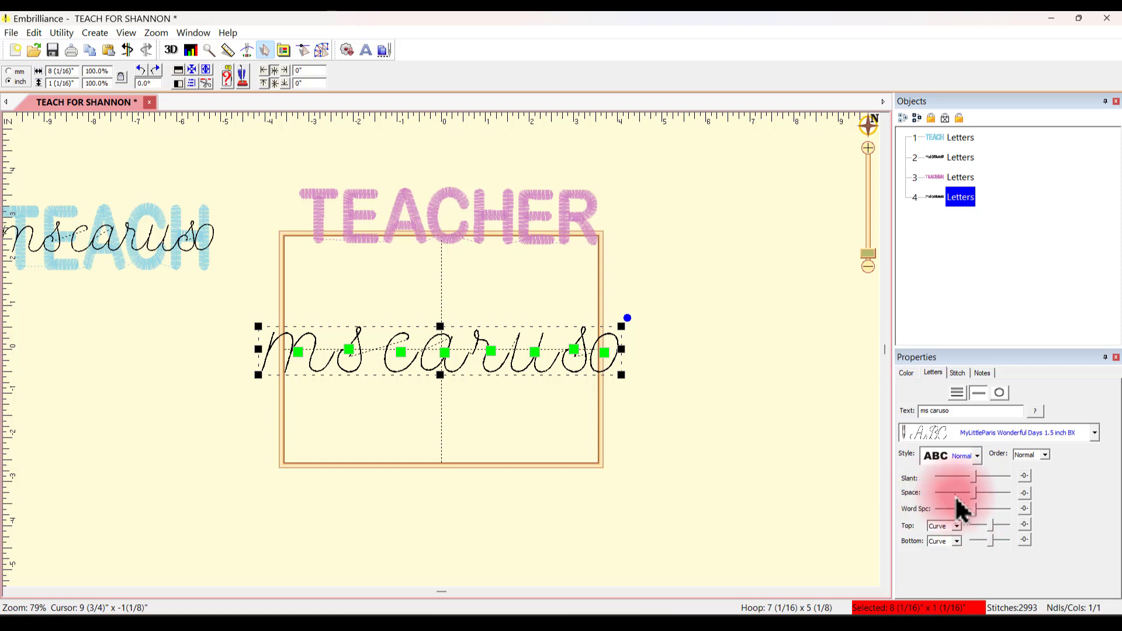
left_click_drag(979, 494, 967, 495)
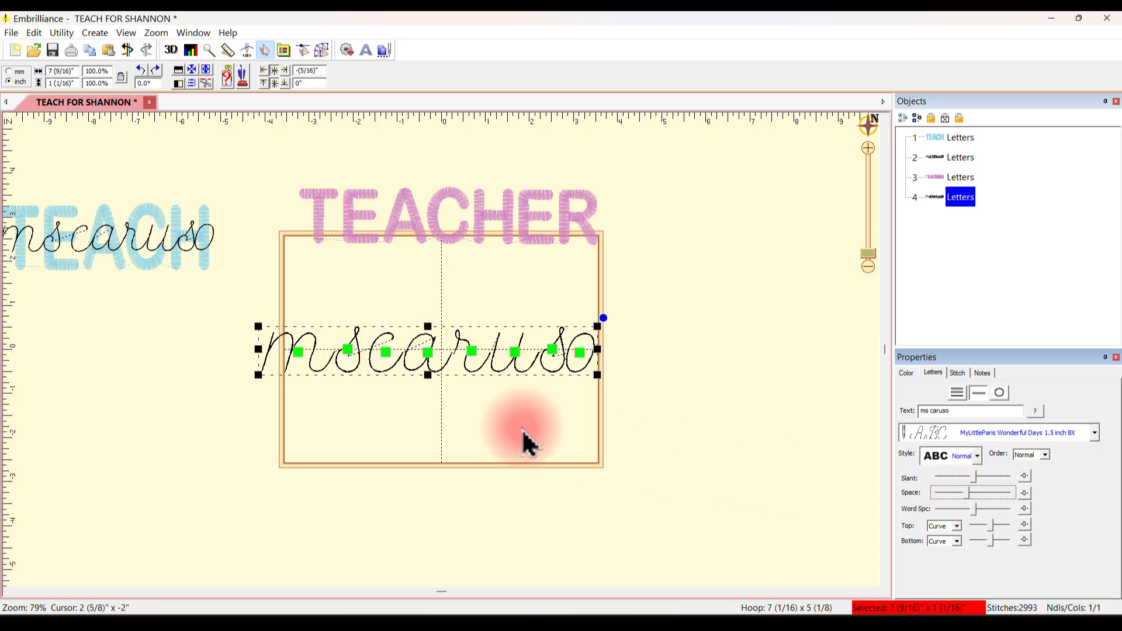
left_click(480, 421)
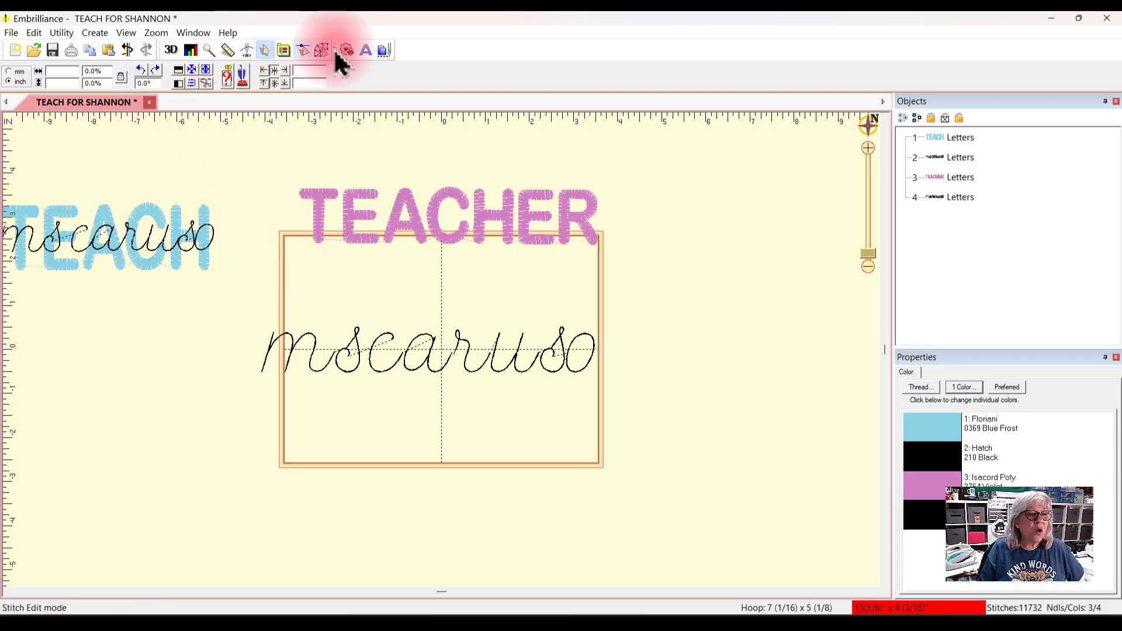
Shift the script name's second letter left to about -2 3/16 inches so it joins the first, carrying the following letters along.
left_click_drag(876, 262, 877, 250)
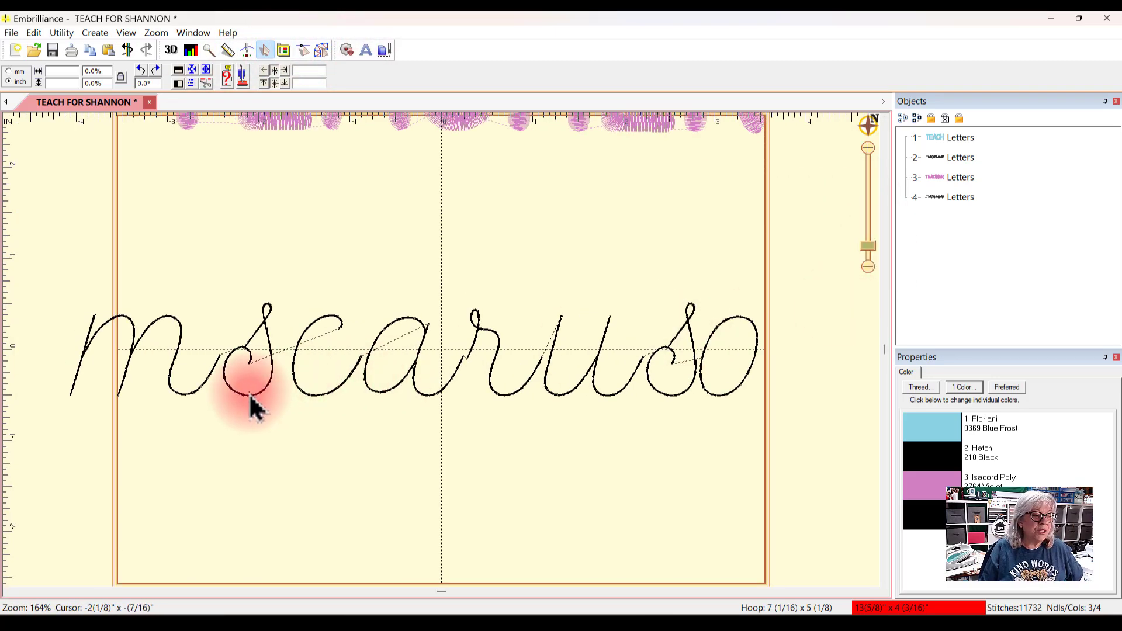
left_click(249, 395)
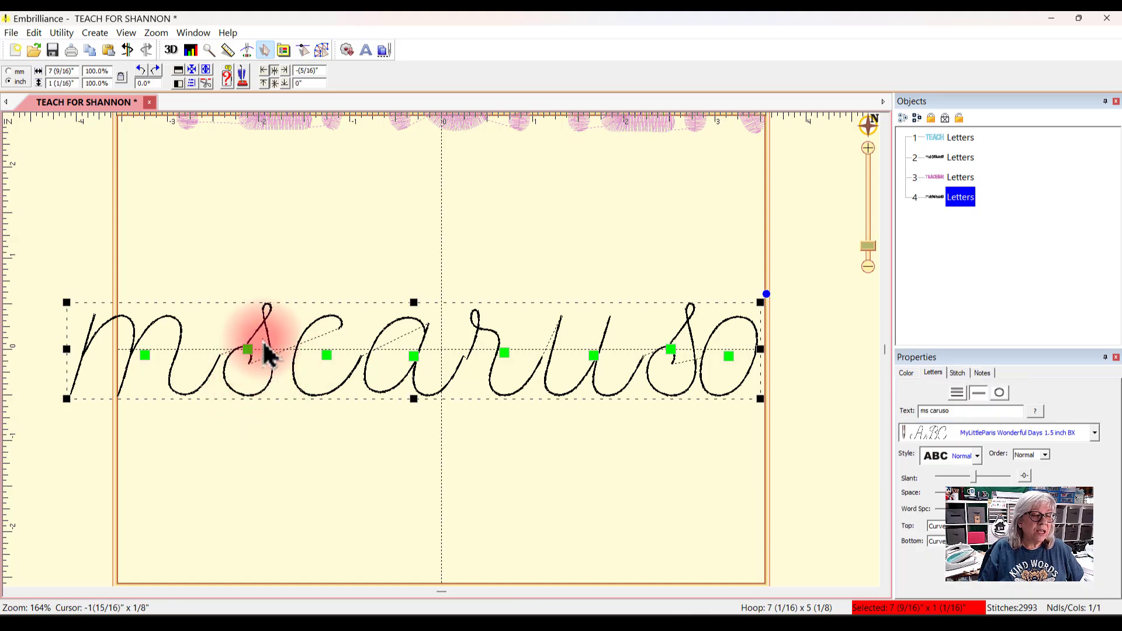
left_click(248, 351)
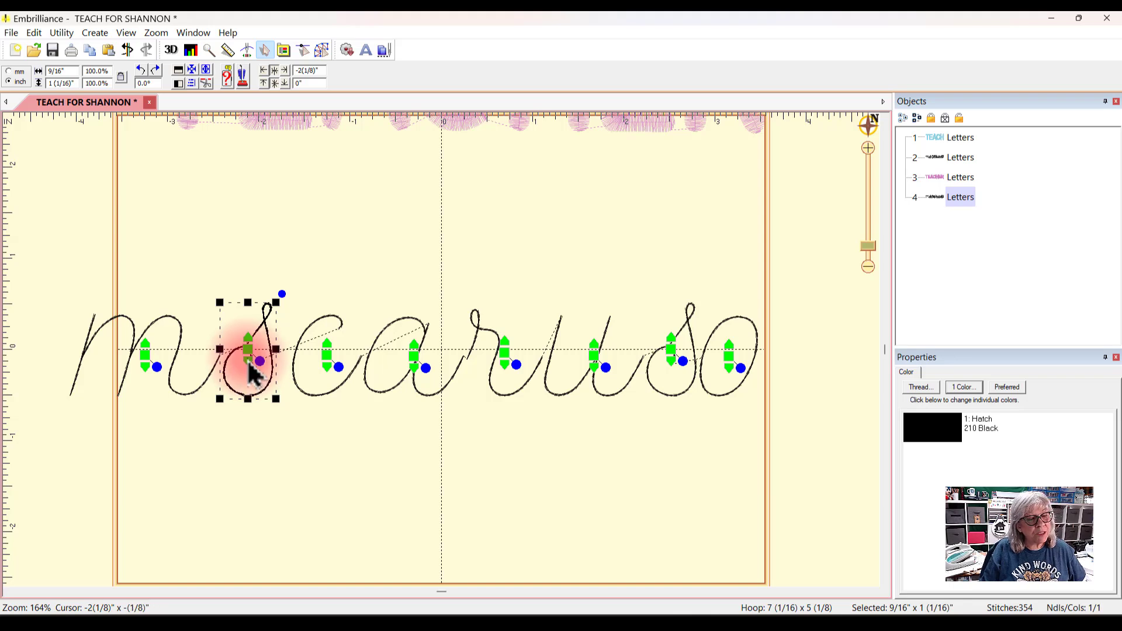
mouse_move(250, 374)
left_mouse_down()
mouse_move(277, 374)
mouse_move(244, 376)
left_mouse_up()
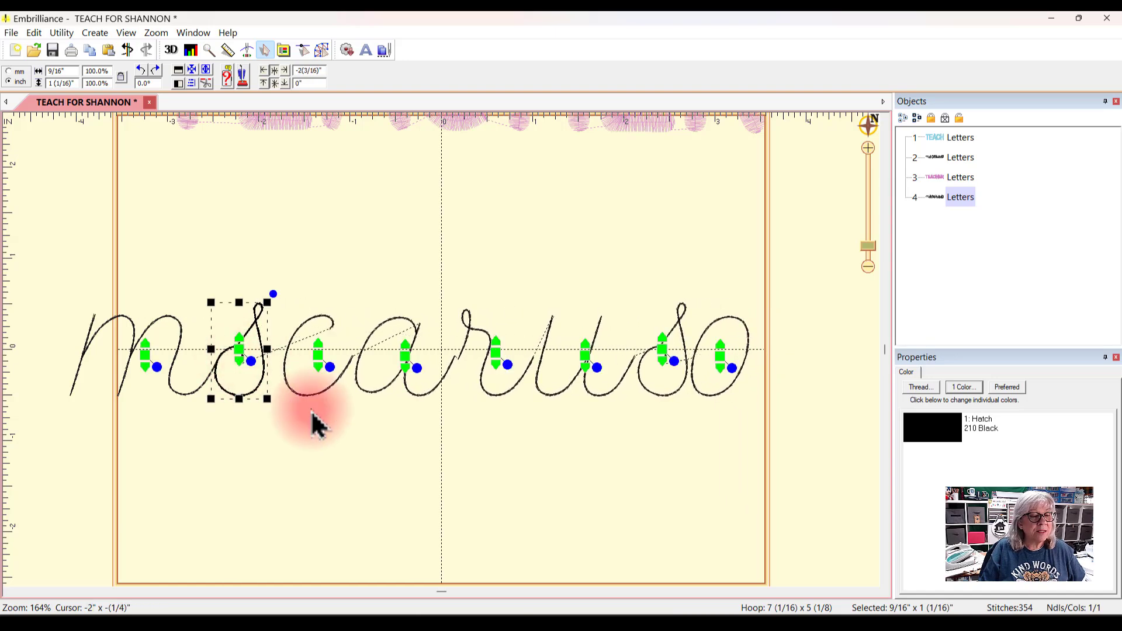
left_click(353, 429)
Check the third letter of the script name and move the fourth letter slightly left so the two join.
left_click(334, 377)
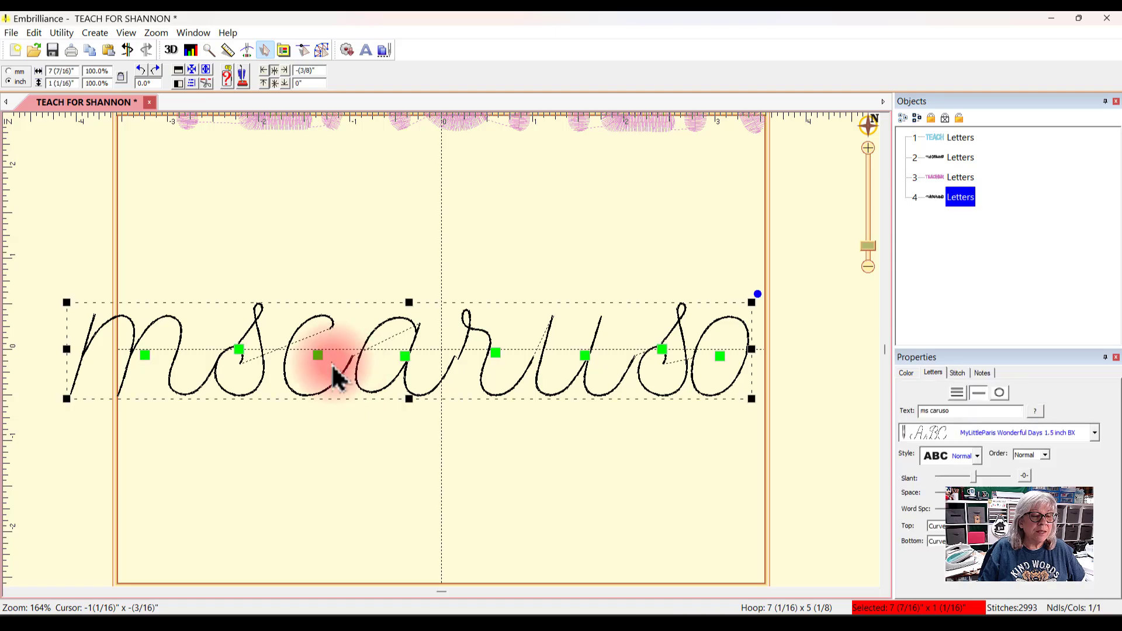
left_click(319, 376)
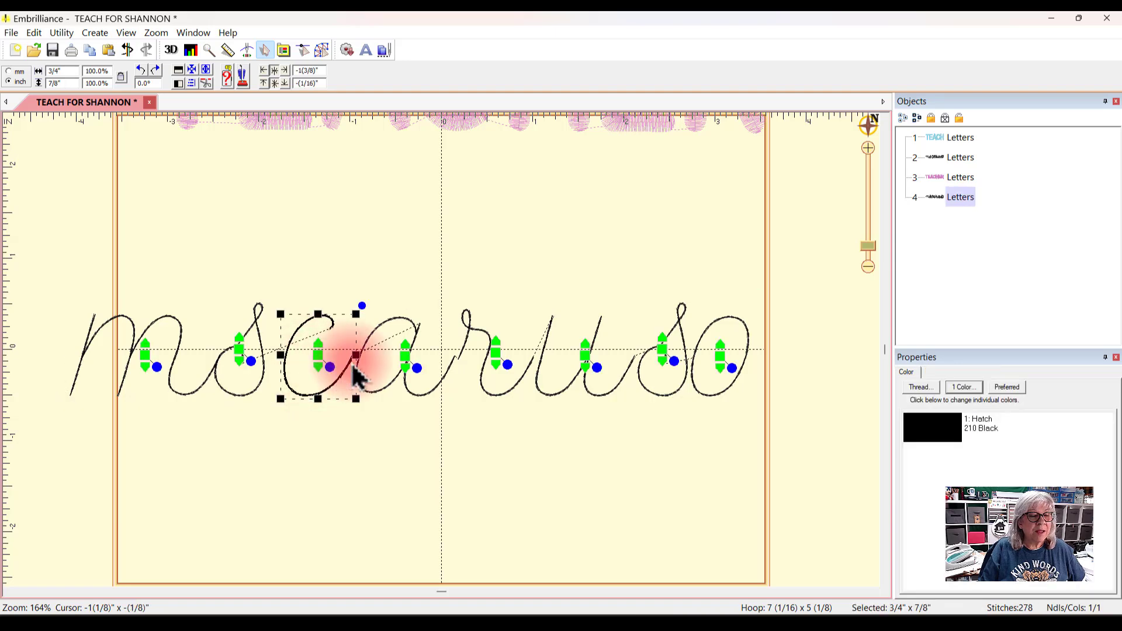
left_click(341, 418)
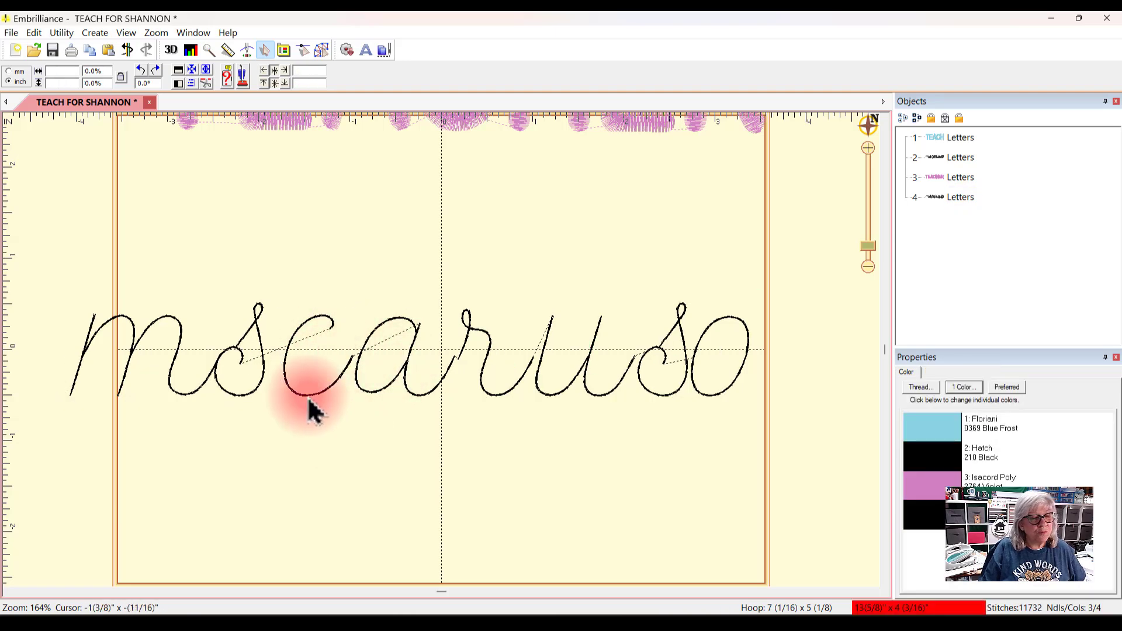
left_click(408, 365)
left_click(409, 364)
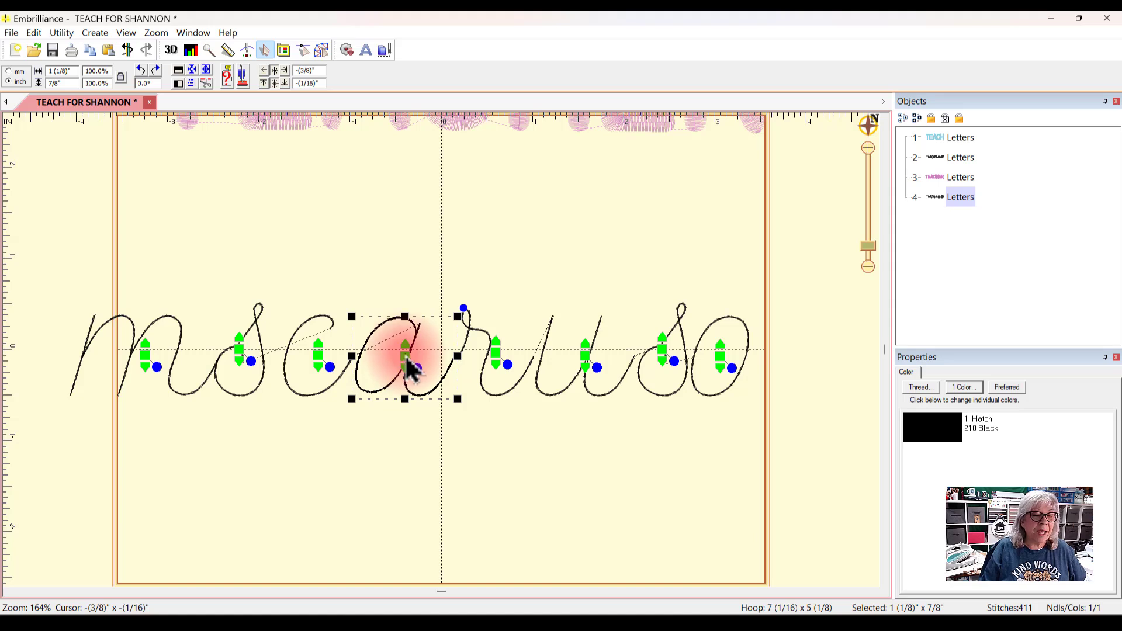
left_click_drag(406, 361, 398, 357)
left_click(437, 442)
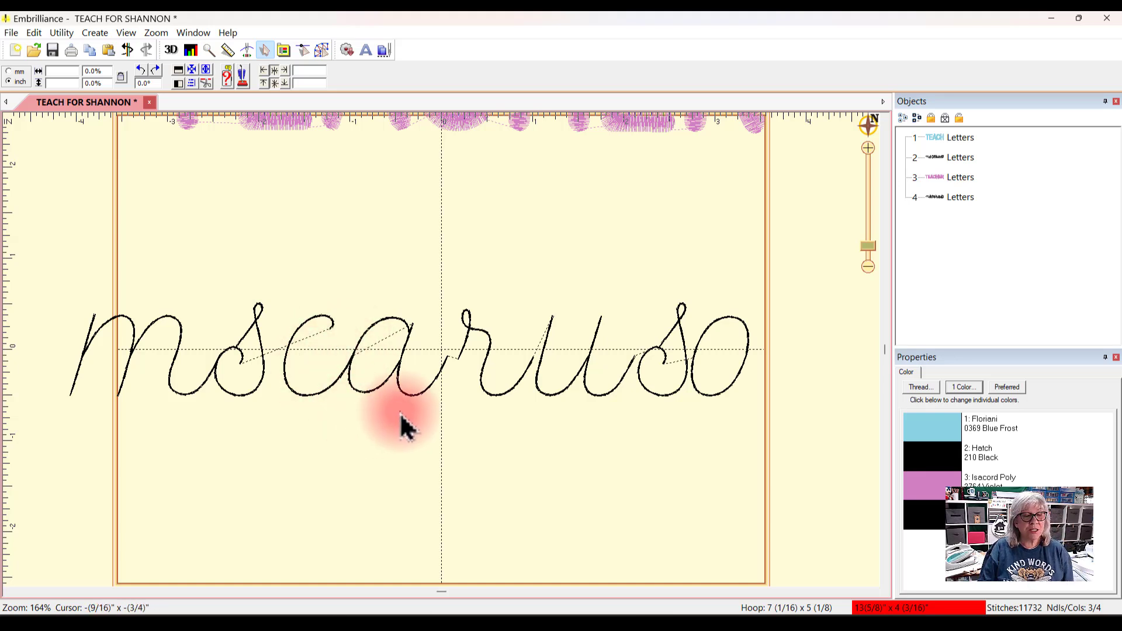
Shift the script name's fifth letter left to about 7/16 inch and its sixth to about 1 3/8 inches, joining each to the preceding letter.
left_click(469, 340)
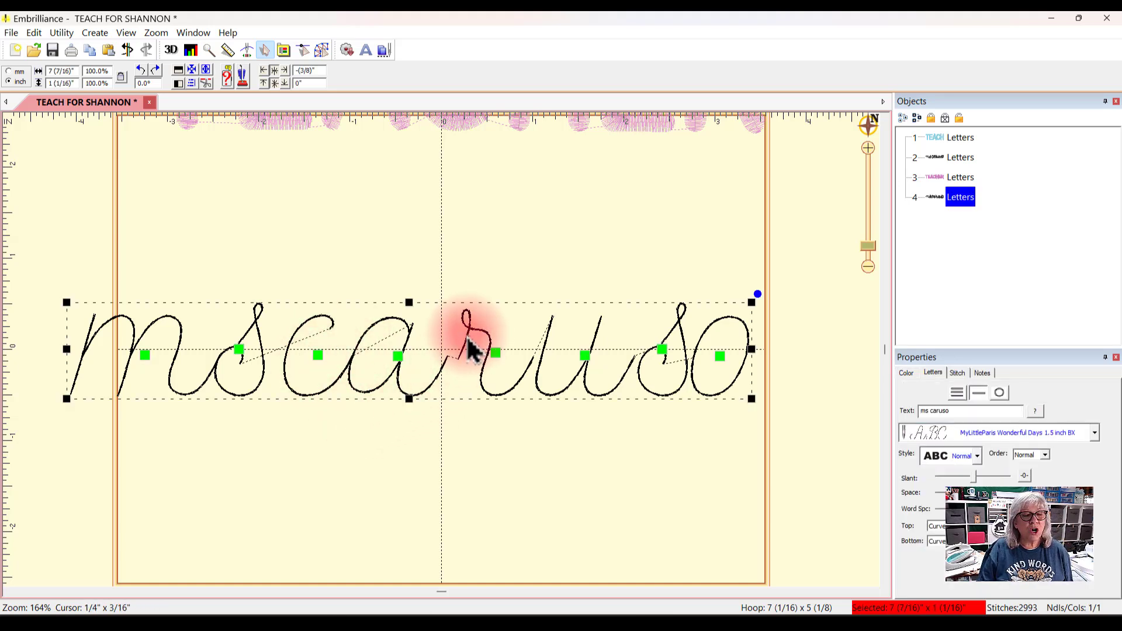
left_click(495, 355)
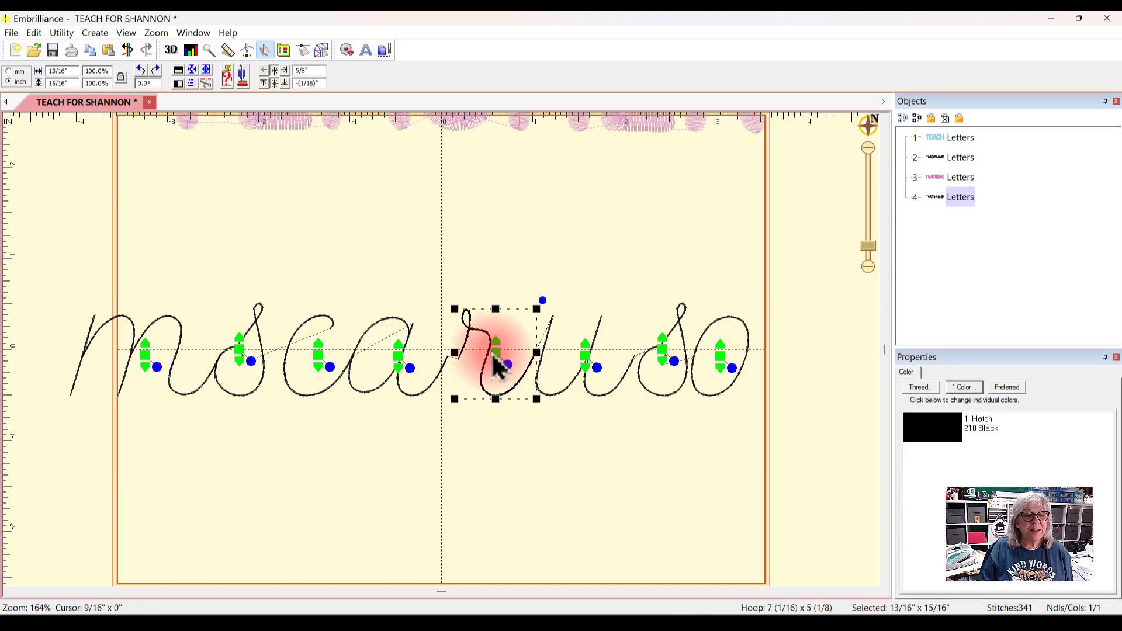
left_click_drag(501, 368, 493, 368)
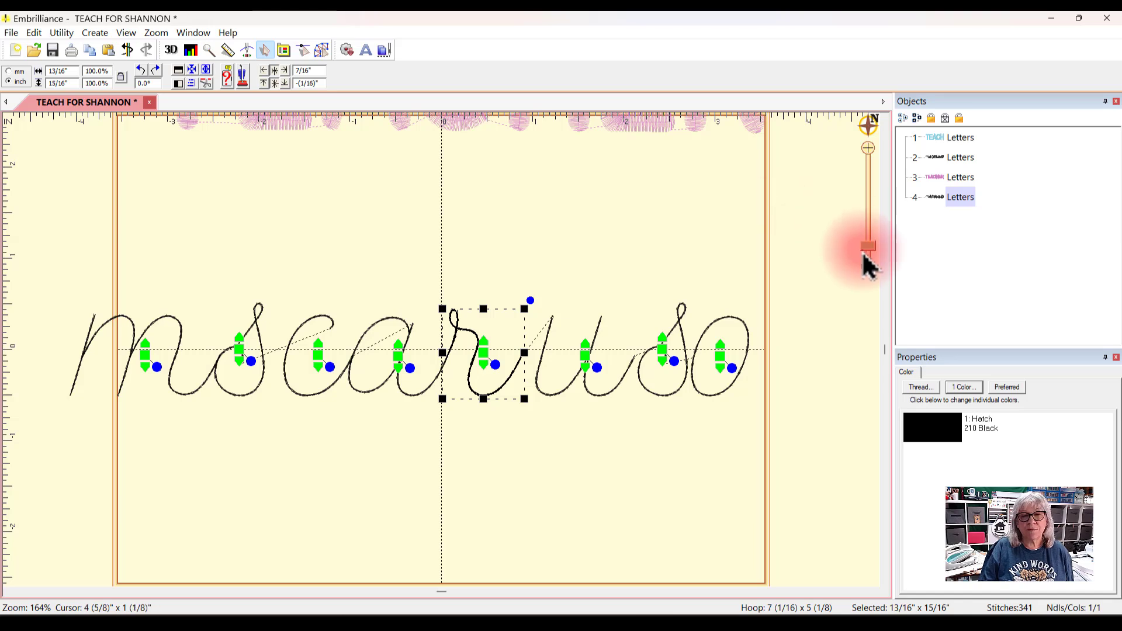
left_click(206, 51)
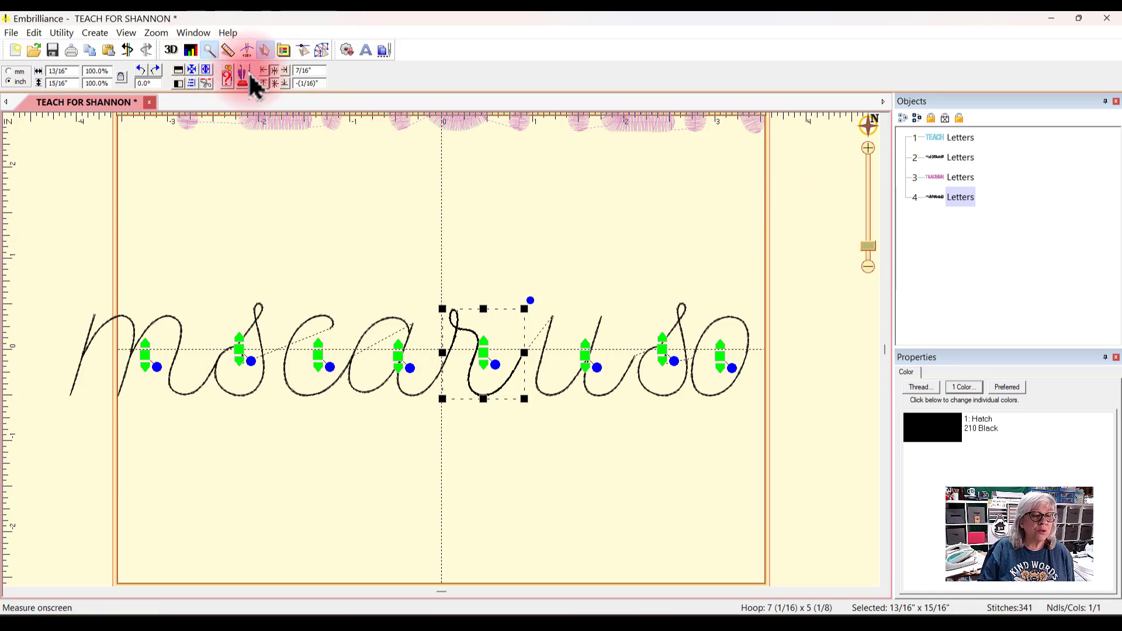
left_click(619, 411)
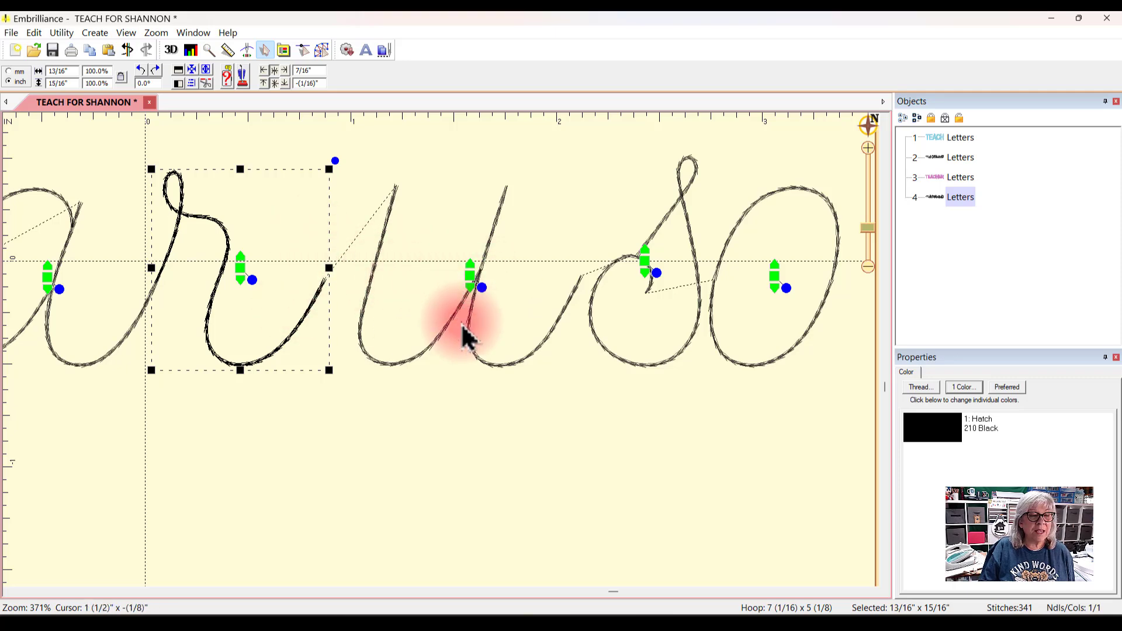
left_click(462, 325)
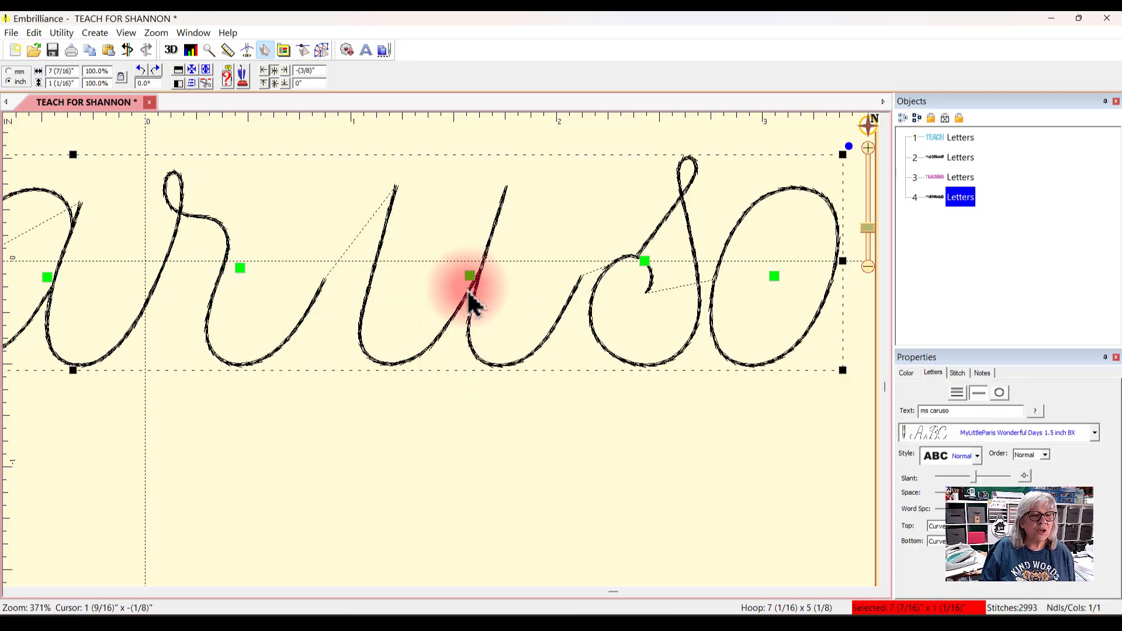
left_click_drag(472, 280, 427, 275)
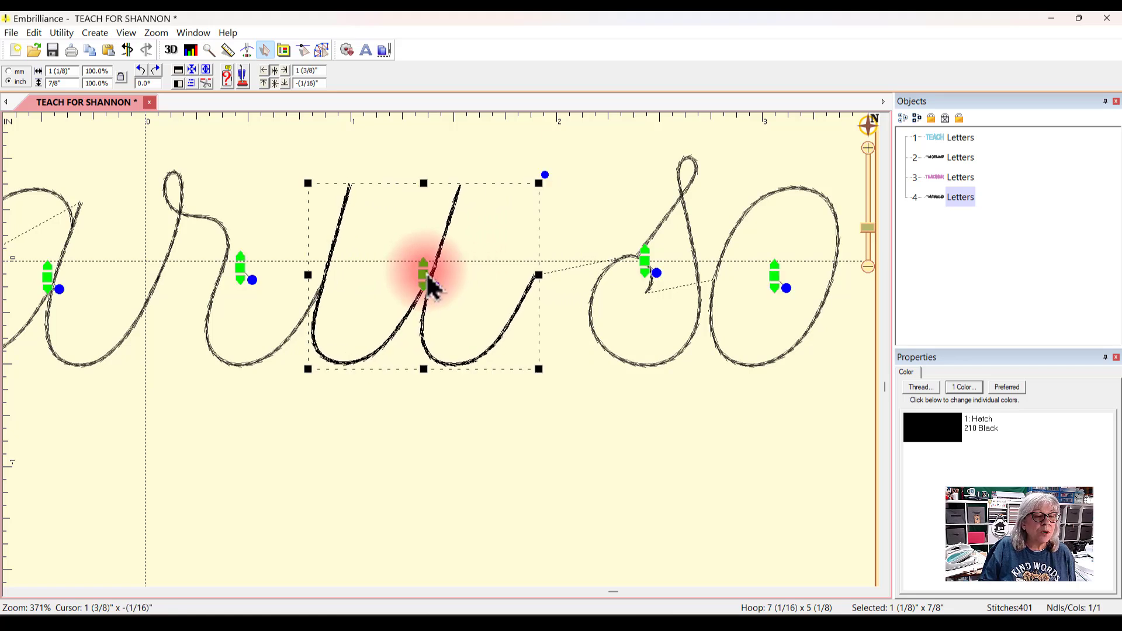
left_click(464, 376)
Move the seventh letter of the script name left to about 2 1/16 inches and bring the last letter up against it.
left_click(654, 252)
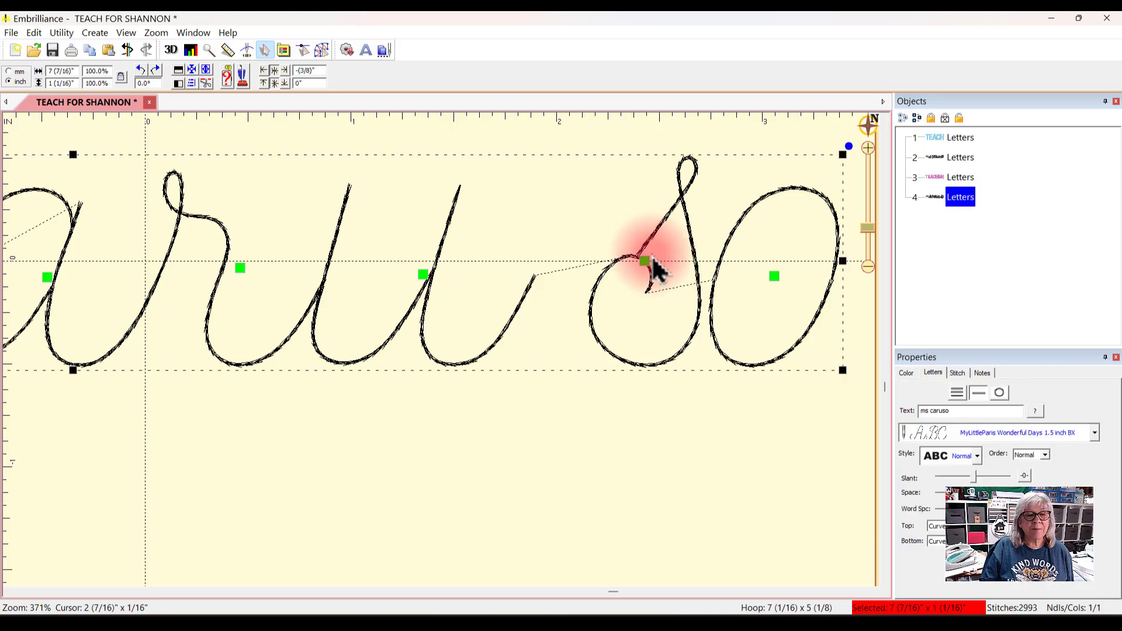
left_click(645, 264)
left_click_drag(645, 266, 574, 273)
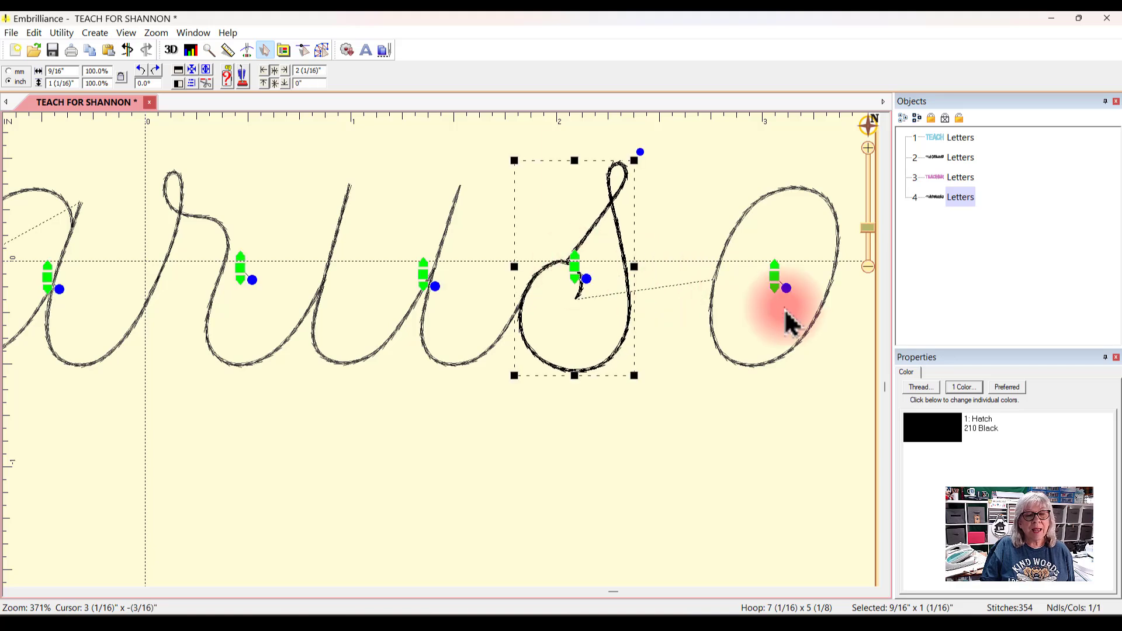
left_click_drag(780, 282, 697, 278)
left_click_drag(866, 233, 856, 260)
left_click(765, 343)
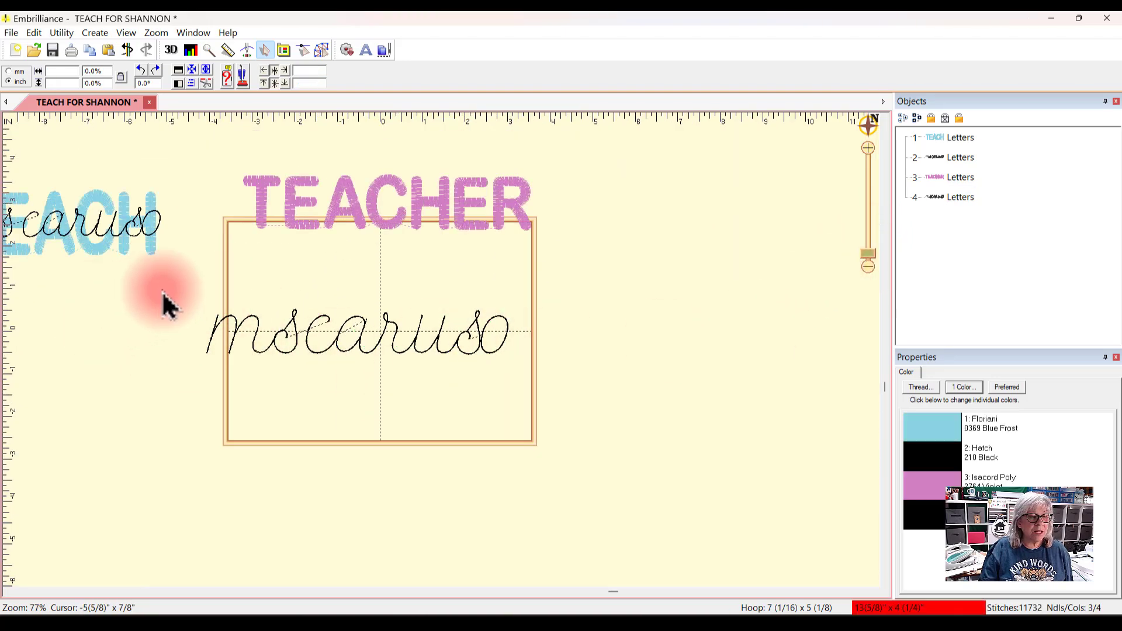
Align the last letter of the script name with the others using a temporary horizontal guideline along the baseline.
left_click_drag(144, 293, 602, 380)
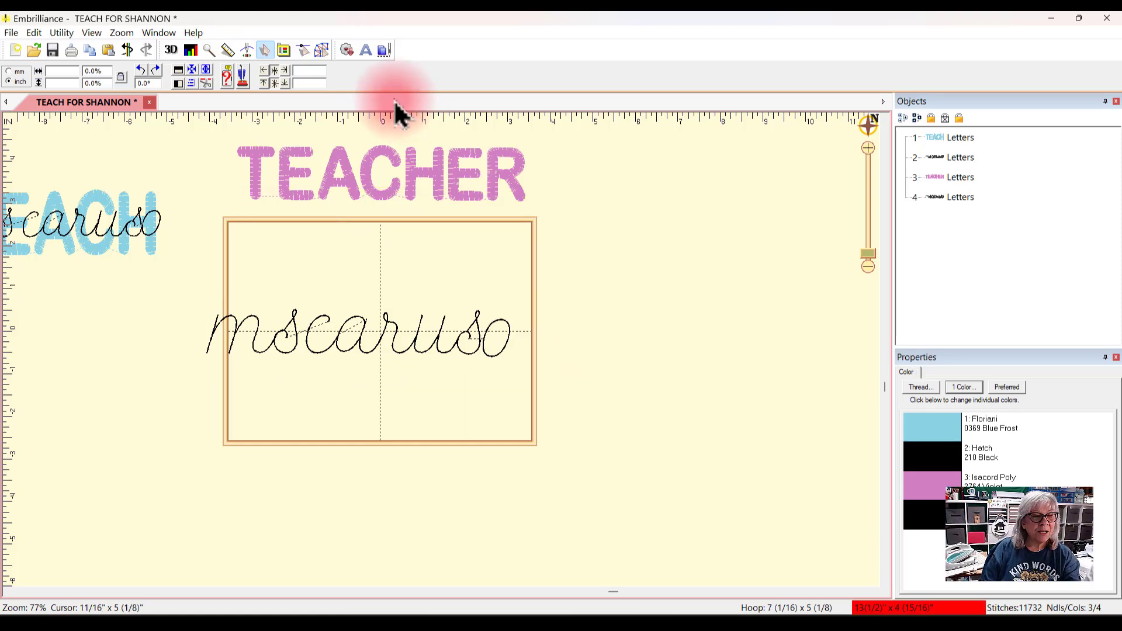
left_click_drag(513, 117, 553, 331)
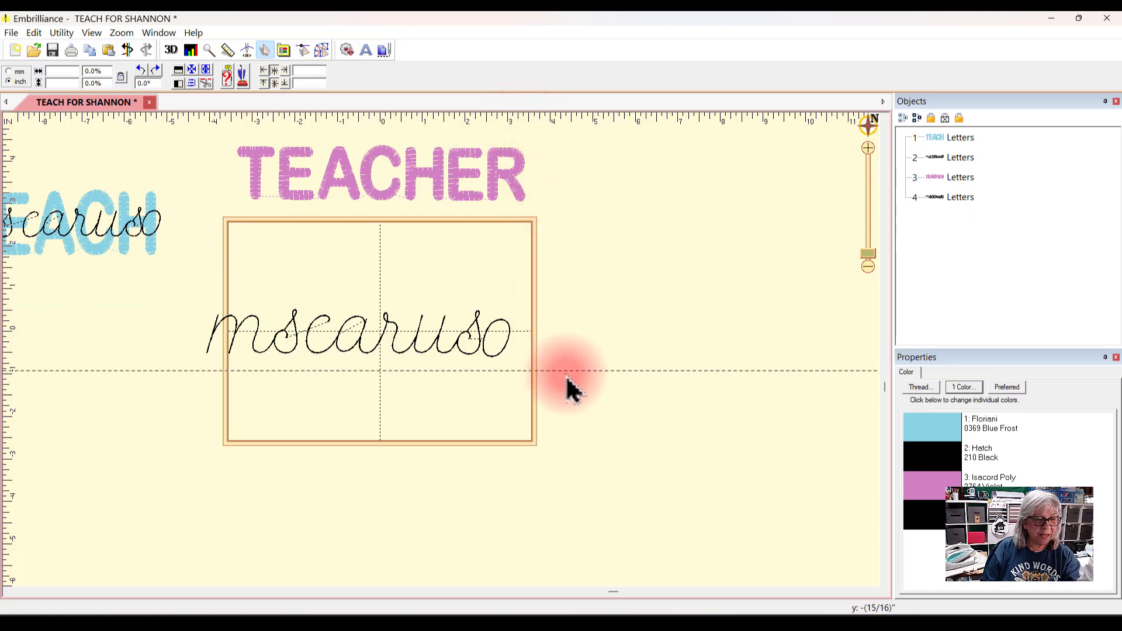
left_click_drag(566, 376, 567, 356)
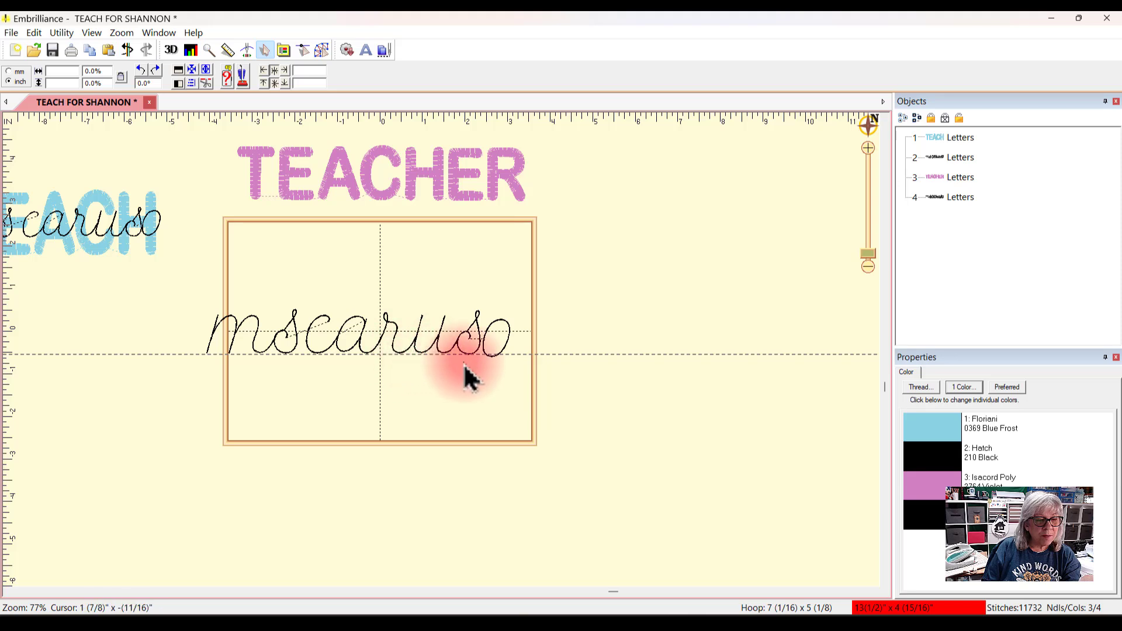
left_click(509, 345)
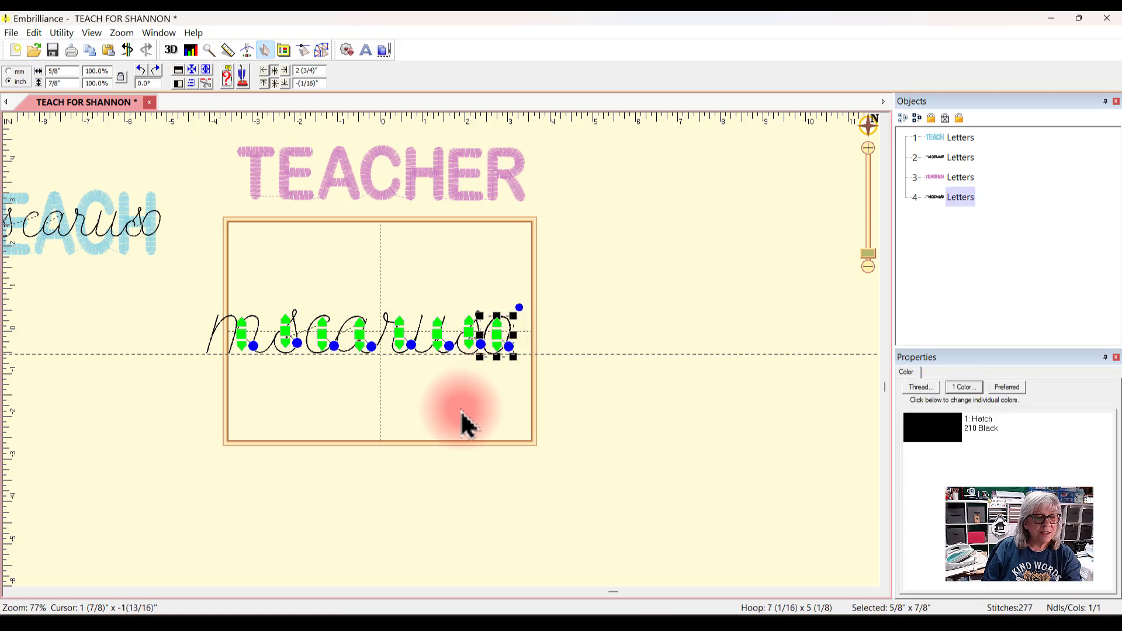
left_click(717, 292)
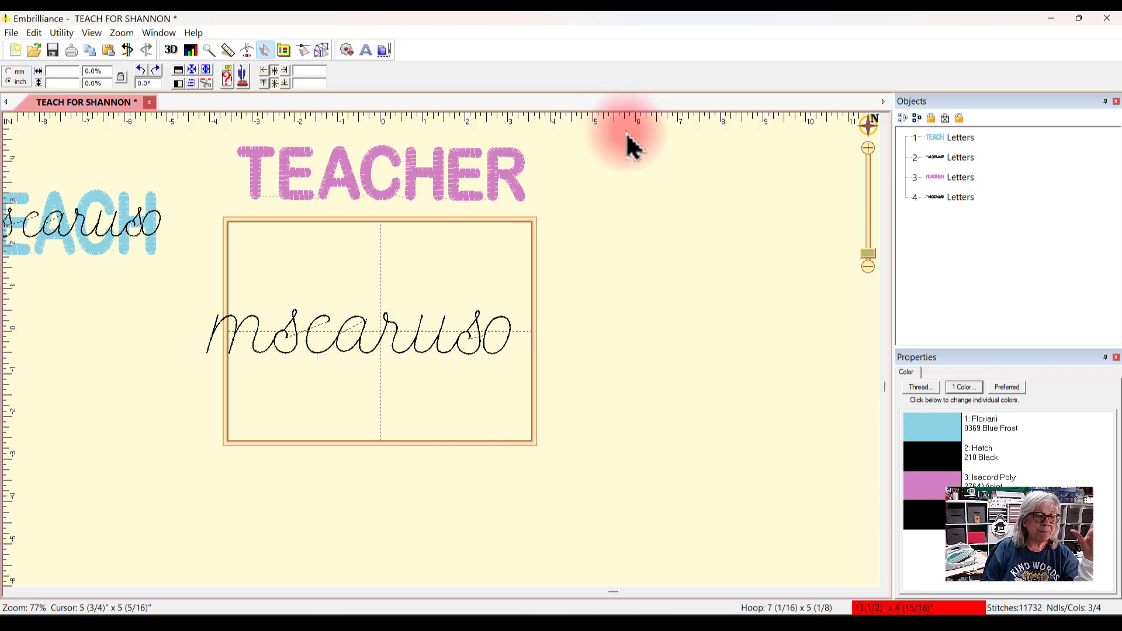
Scale the whole script name down to about 90% (6 7/16 inches wide) and center it horizontally in the hoop.
left_click_drag(160, 300, 580, 386)
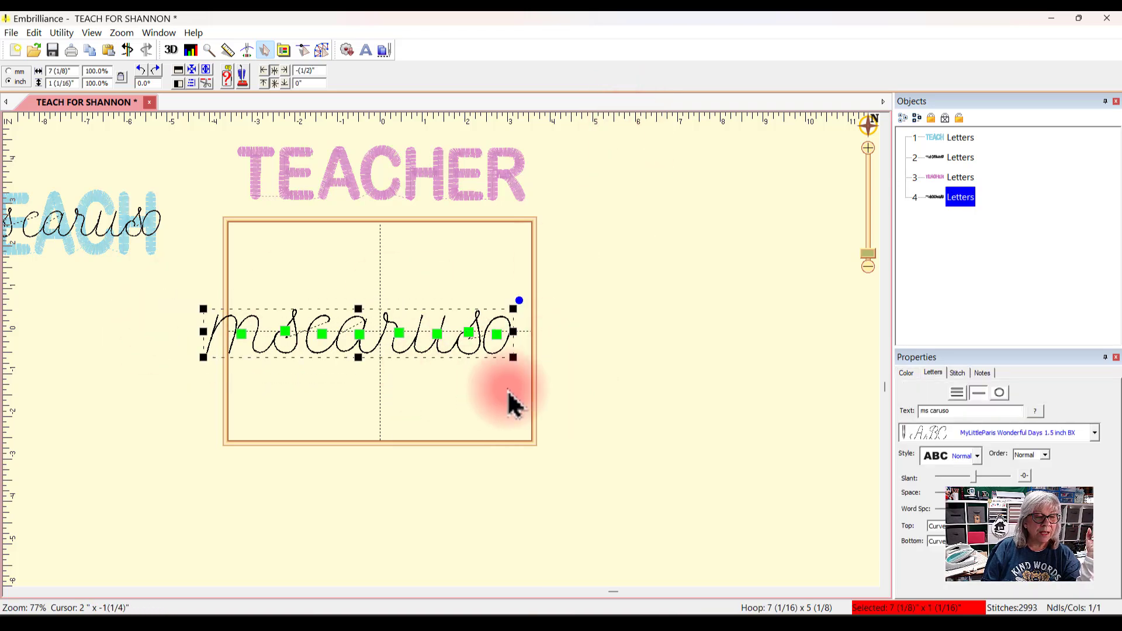
left_click_drag(513, 357, 483, 353)
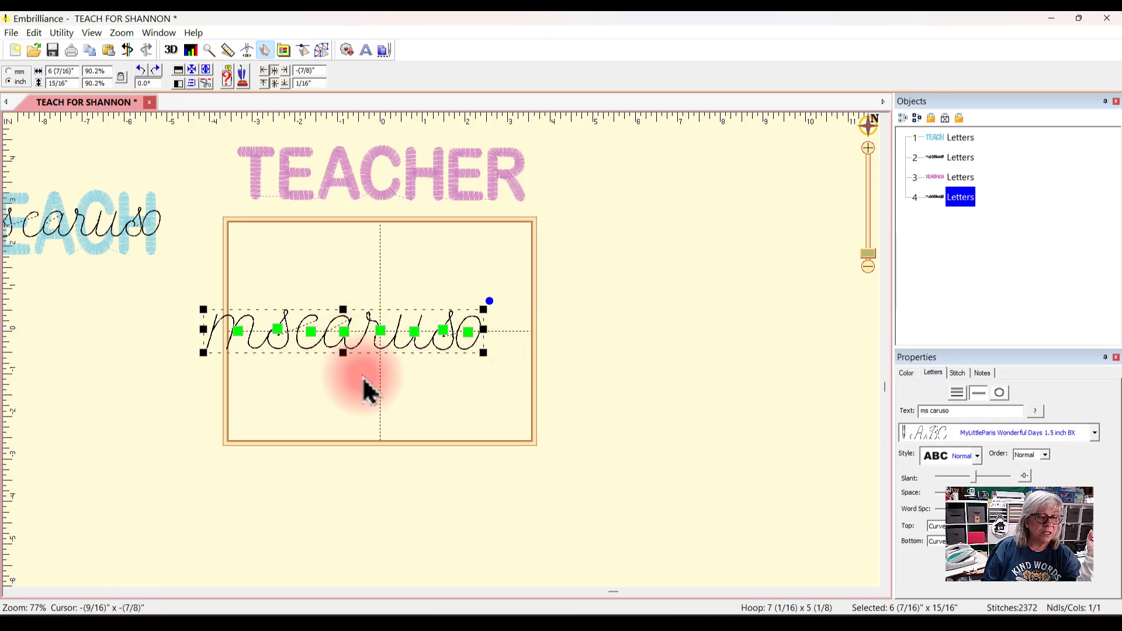
left_click(439, 309)
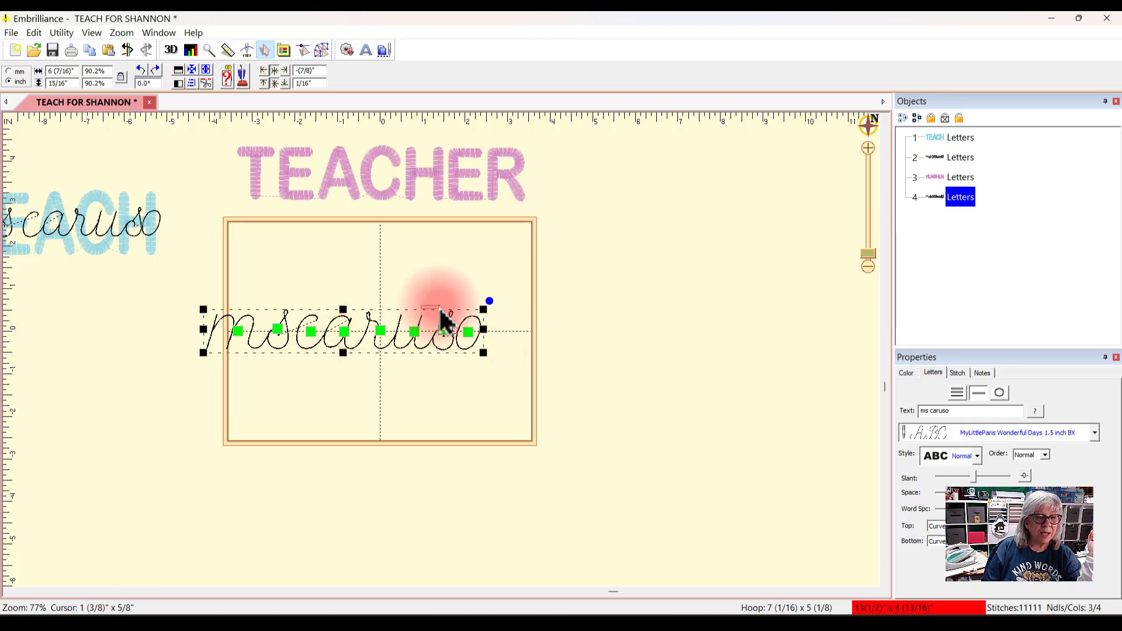
left_click(422, 320)
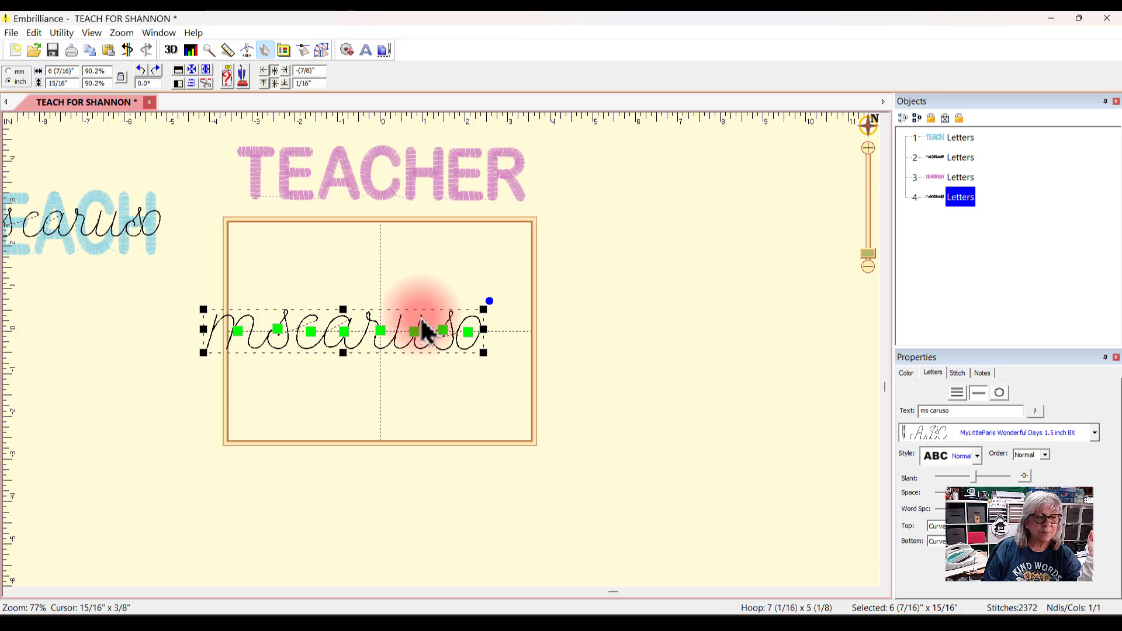
left_click_drag(422, 320, 458, 321)
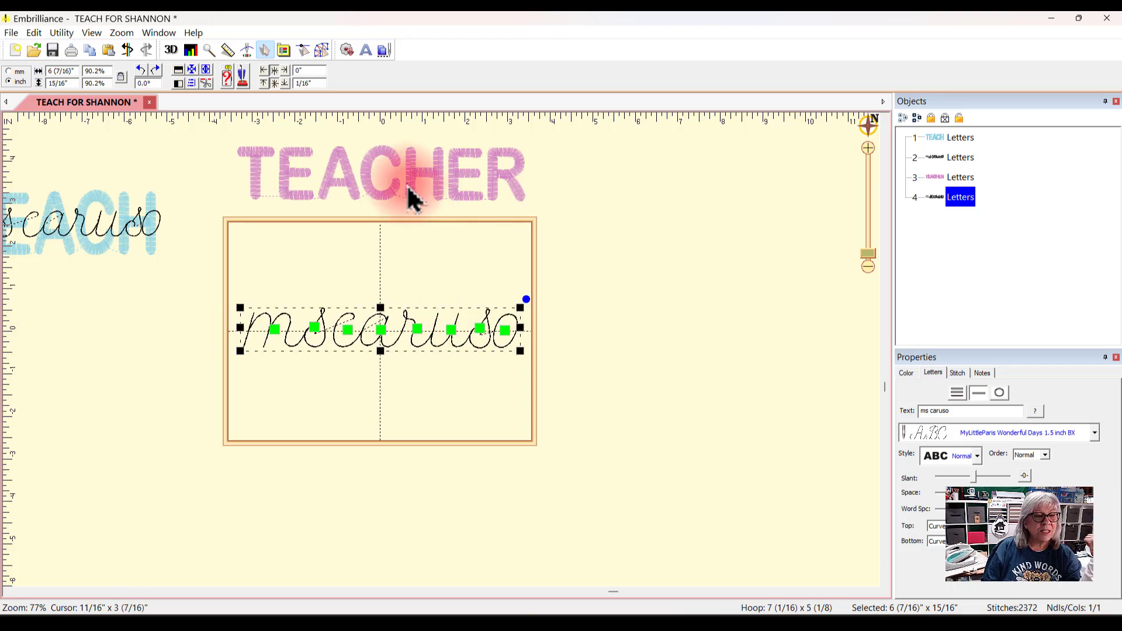
Move the TEACHER lettering down to the hoop's center so it lies behind the script name.
left_click_drag(397, 204, 391, 362)
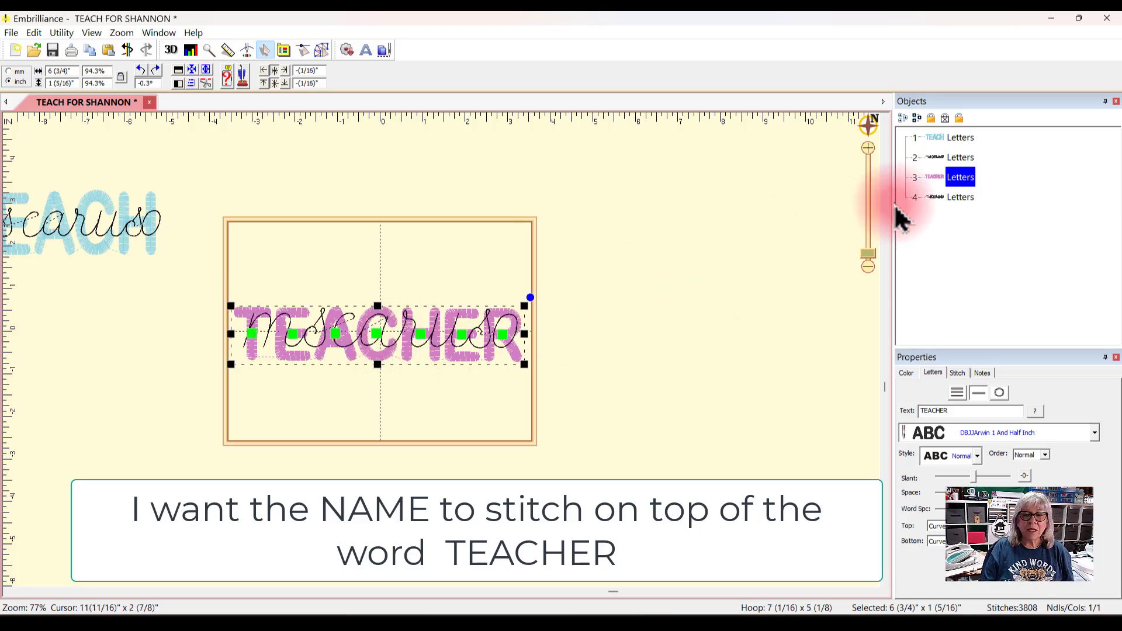
left_click(969, 199)
left_click(769, 275)
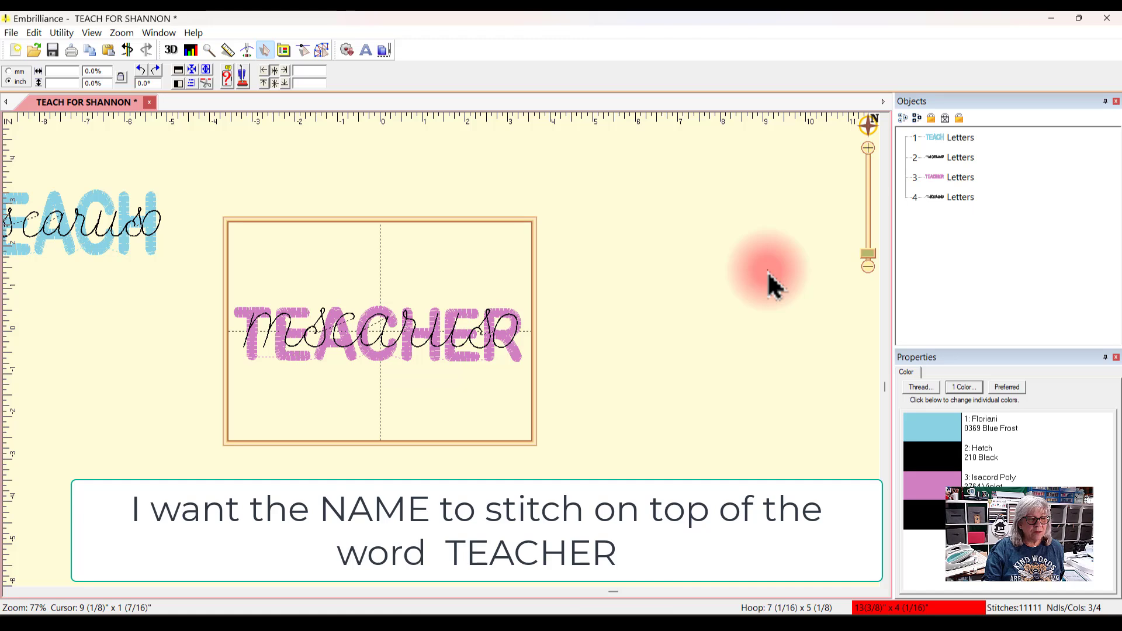
Nudge the TEACHER lettering up about 1/16 inch to the hoop's vertical center, and check that the name stitches after it.
left_click(455, 357)
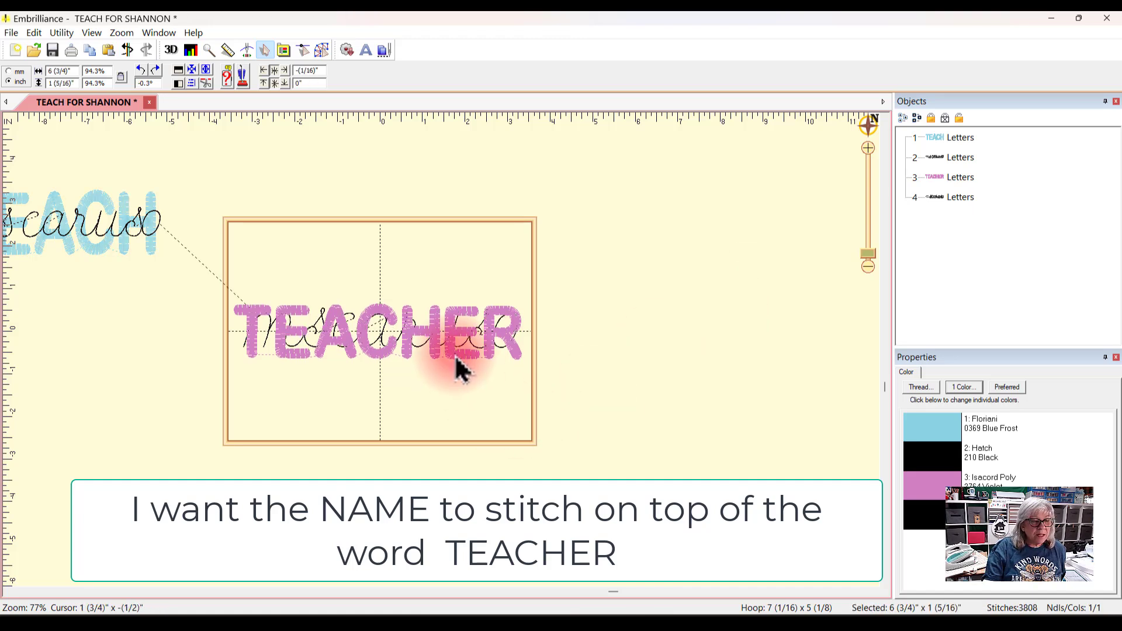
left_click(960, 196)
left_click(793, 244)
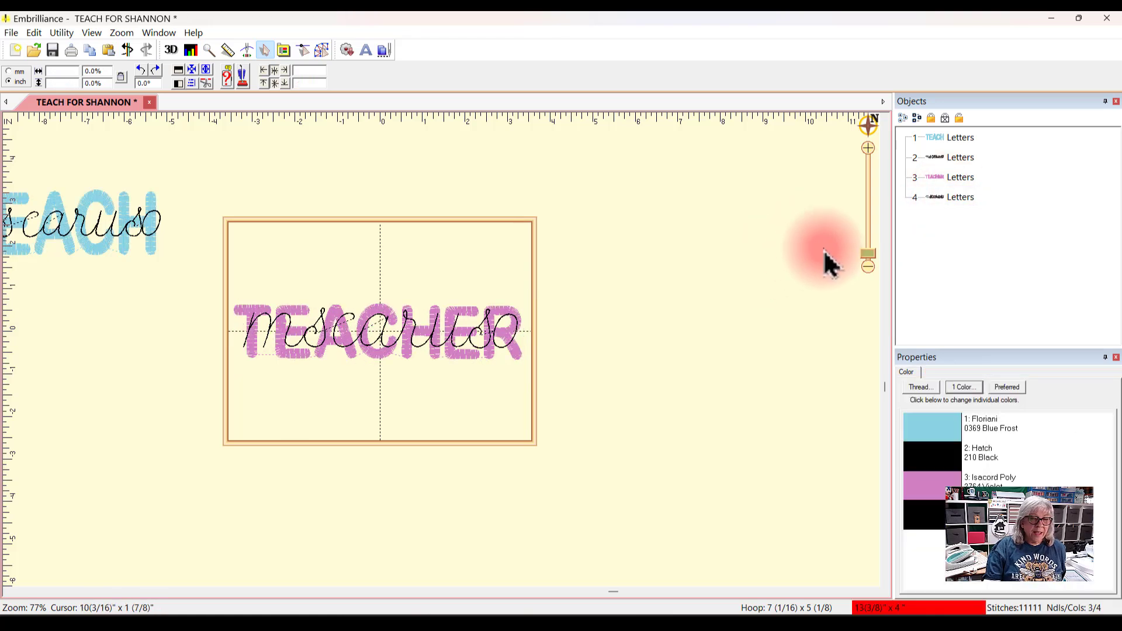
left_click(961, 199)
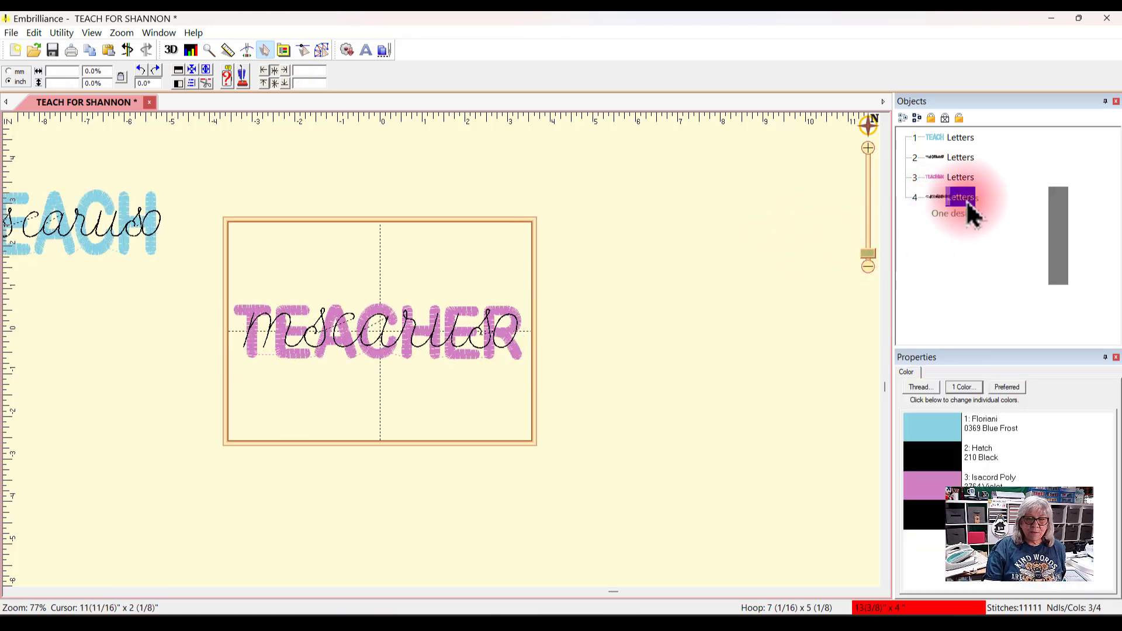
left_click(643, 387)
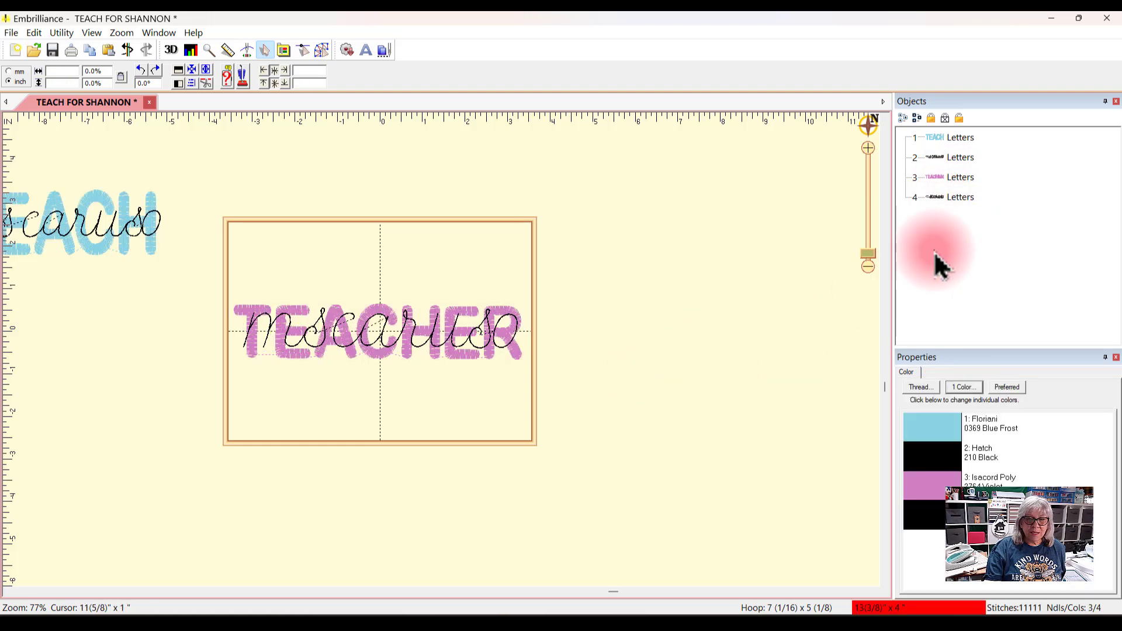
Delete the blue TEACH lettering and its matching script name that lie outside the hoop.
left_click(952, 197)
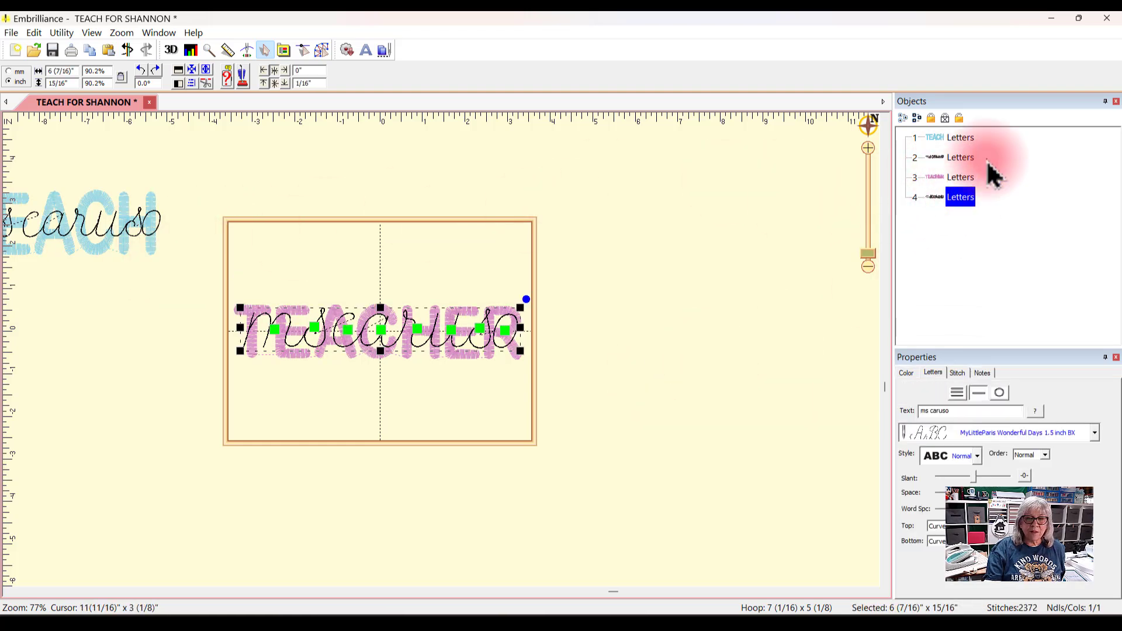
left_click(960, 157)
left_click(958, 139, "shift")
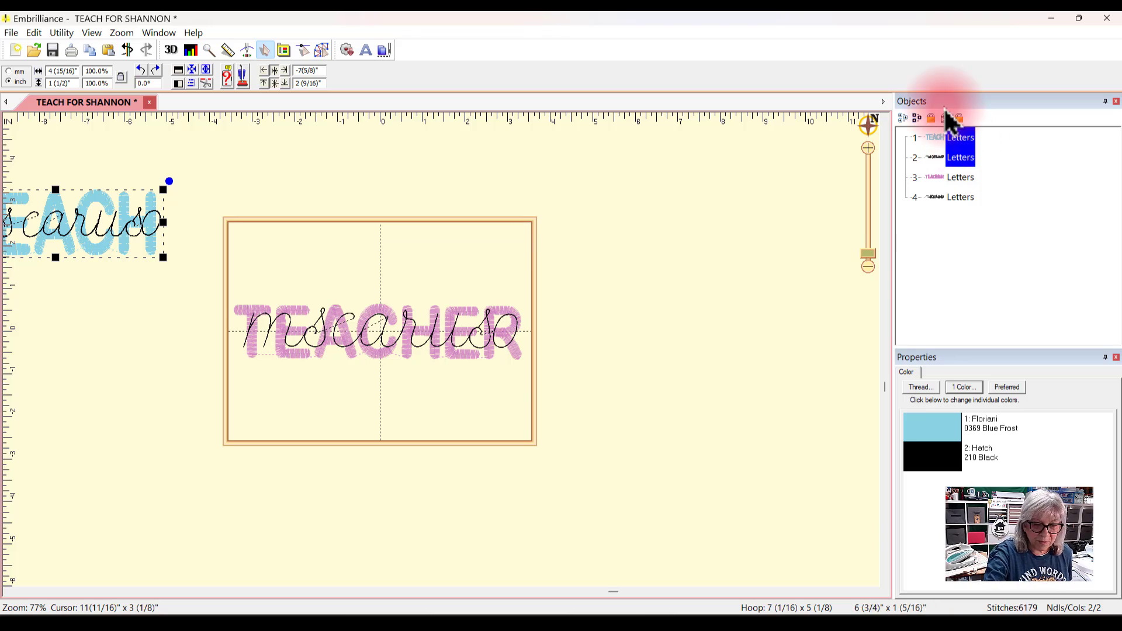
left_click(945, 117)
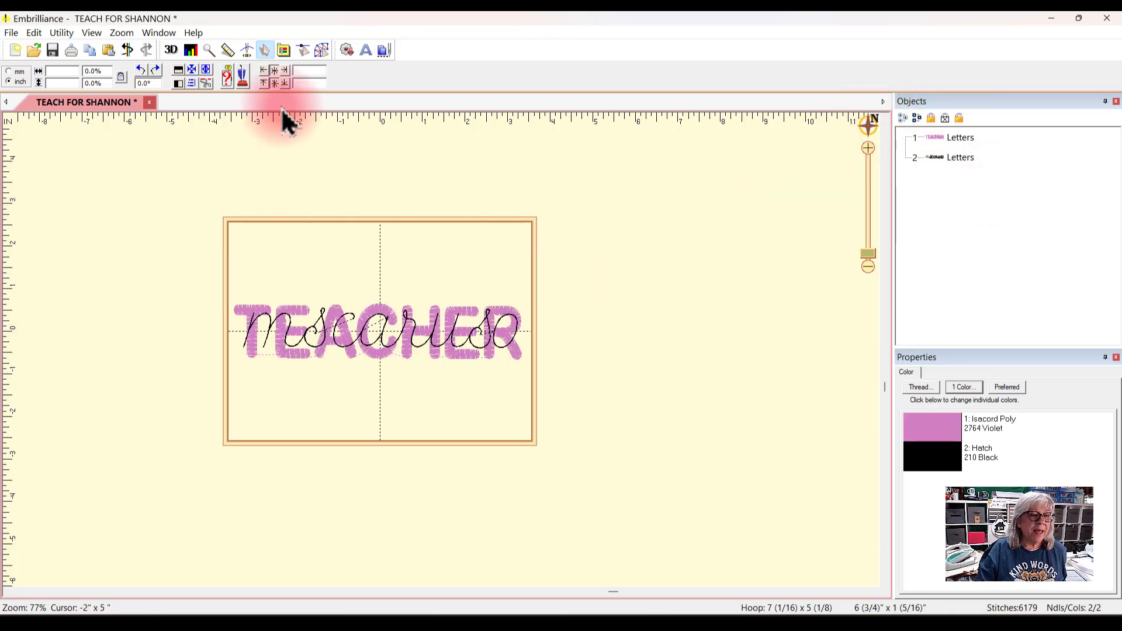
Preview the stitch-out in the Stitch Simulator from the violet TEACHER lettering through to the end of the black script name.
left_click(247, 51)
left_click_drag(124, 73, 707, 37)
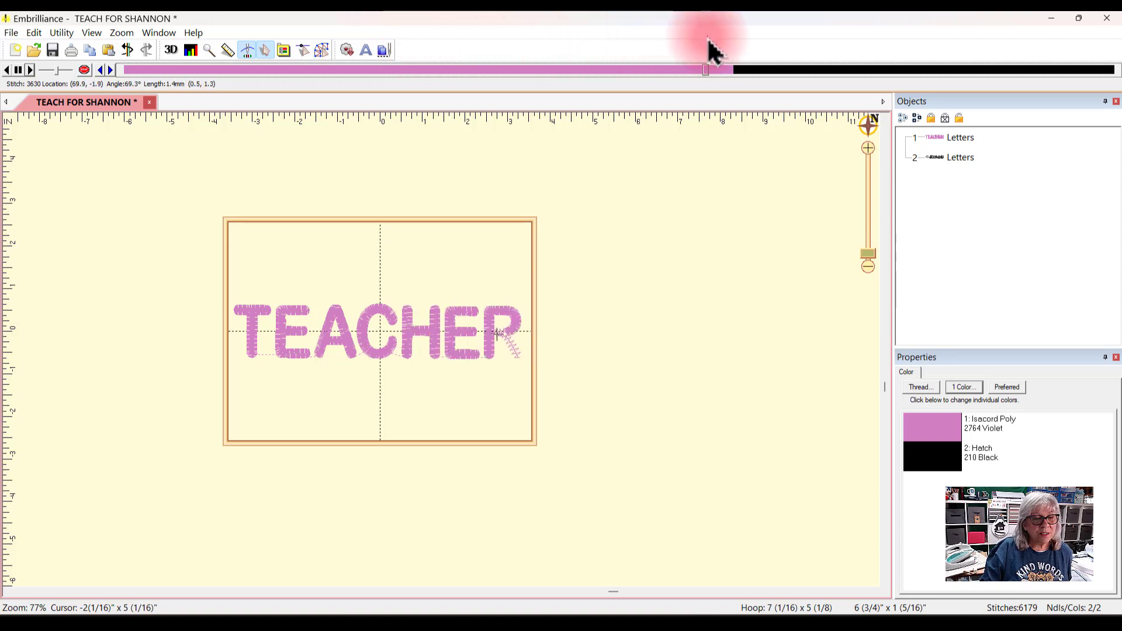
left_click_drag(815, 21, 1113, 23)
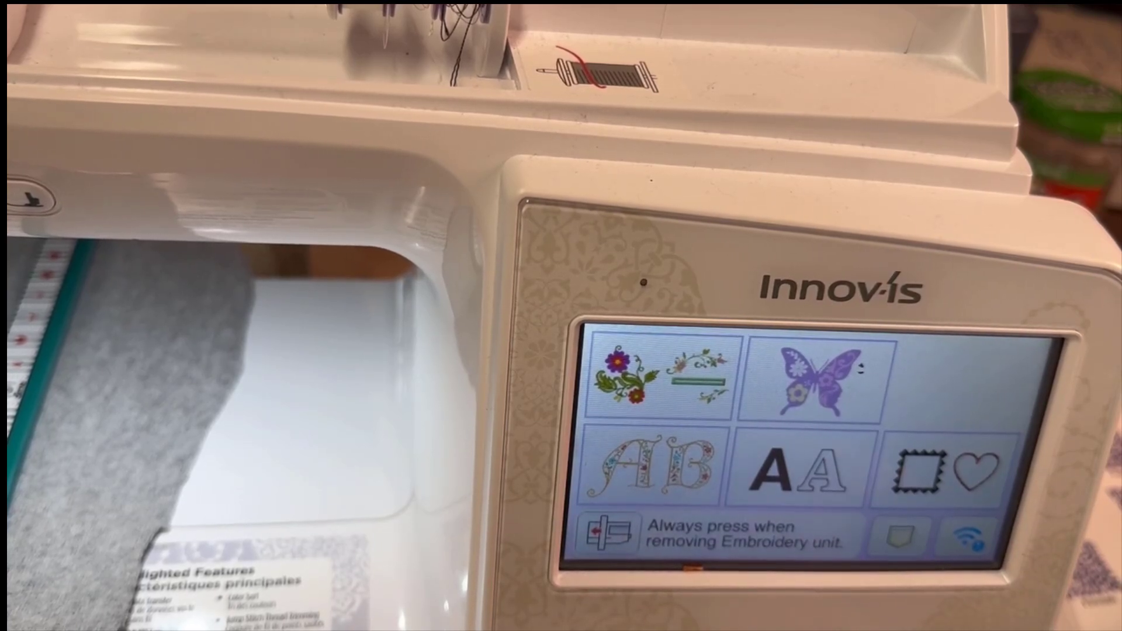
left_click(917, 529)
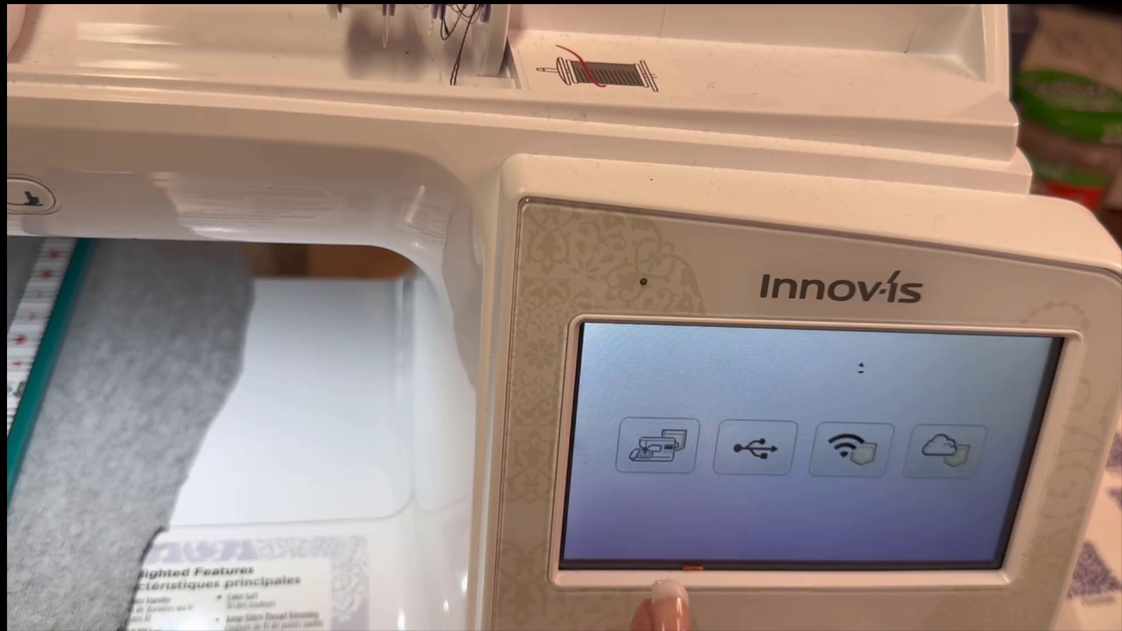
left_click(850, 447)
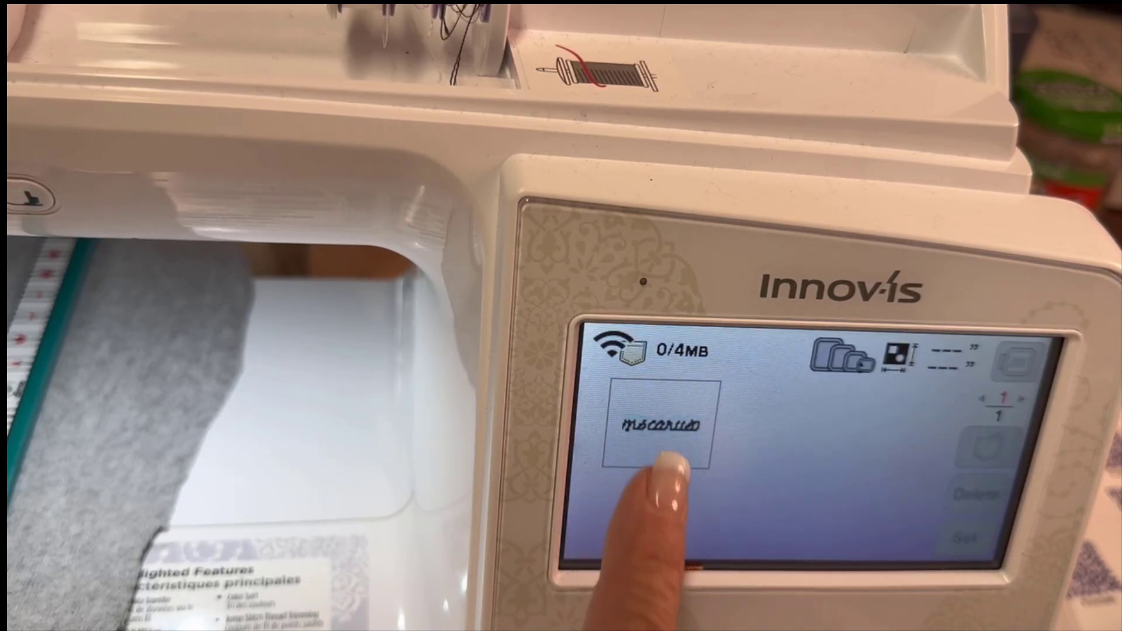
left_click(652, 439)
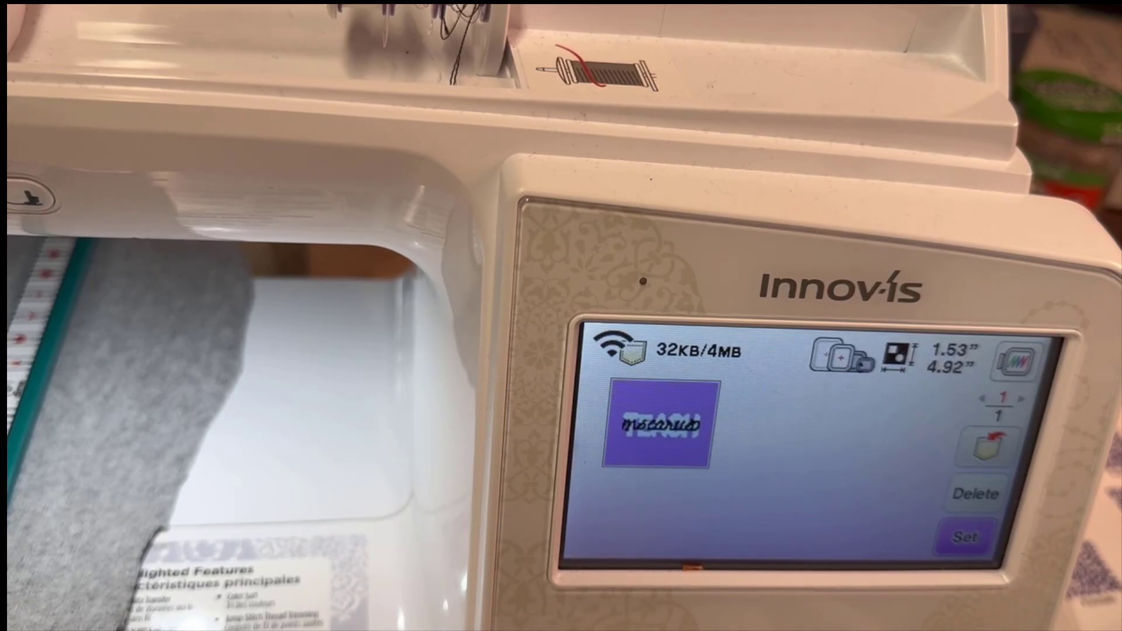
left_click(965, 536)
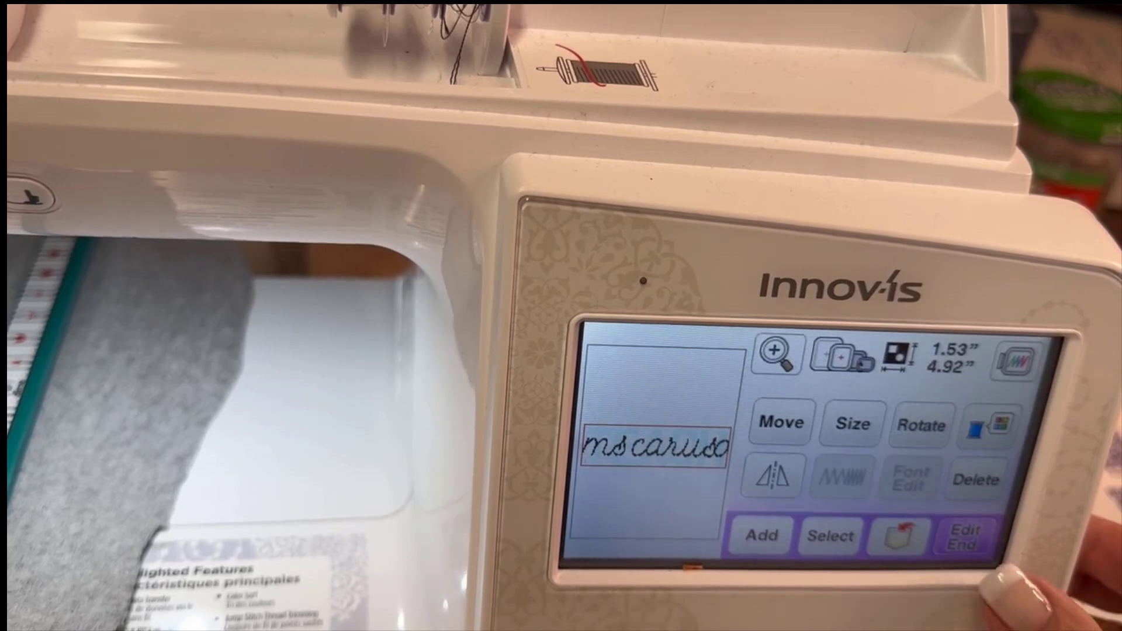
left_click(970, 541)
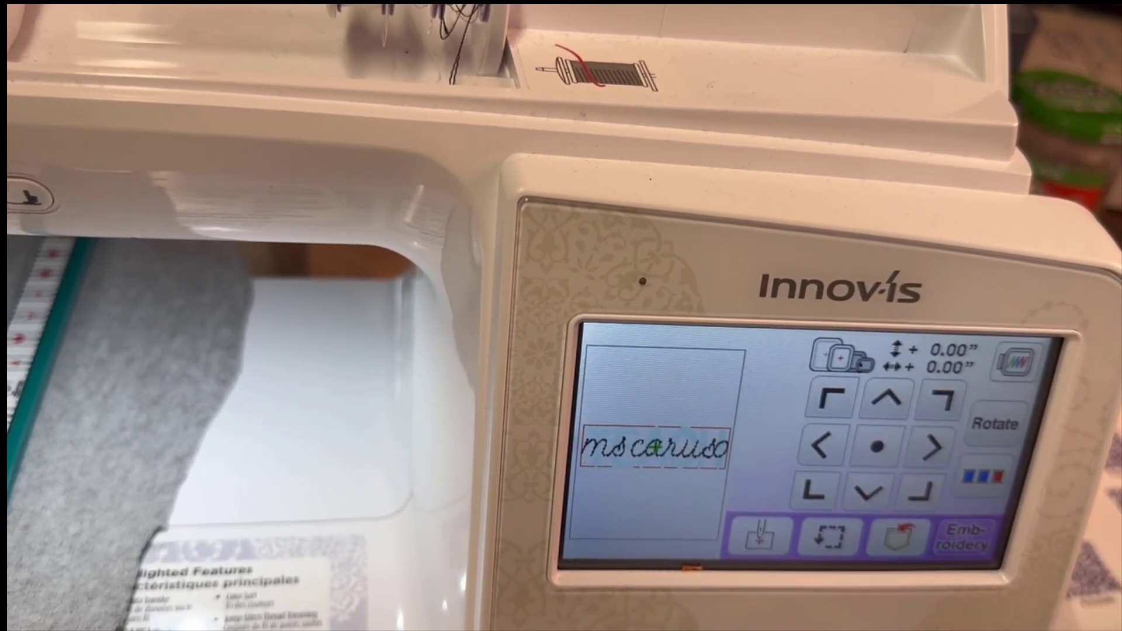
left_click(834, 534)
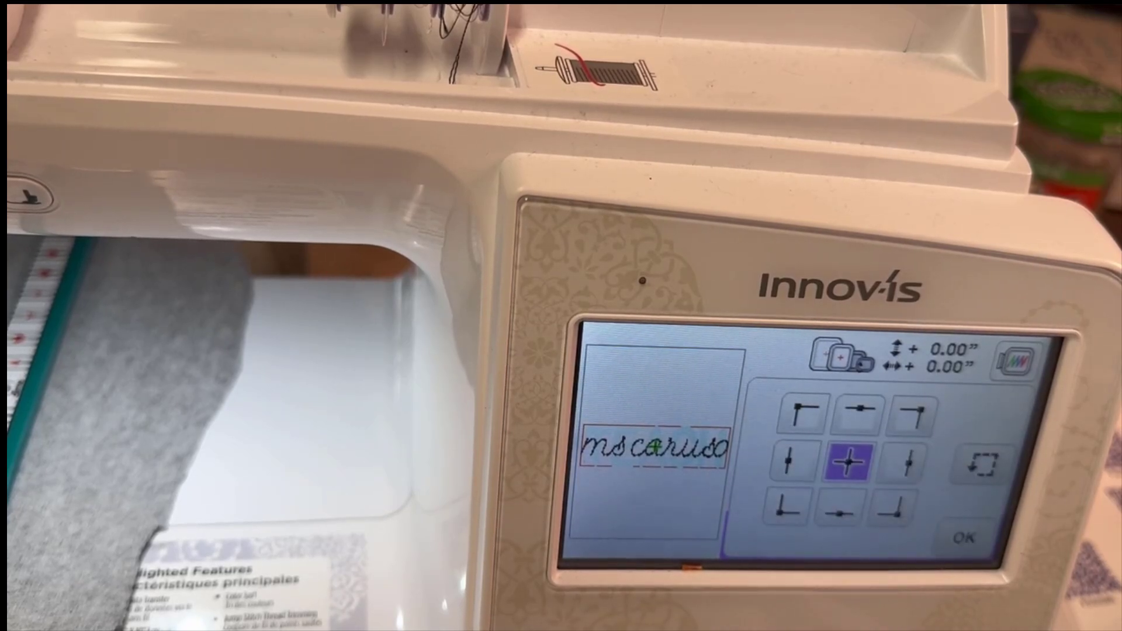